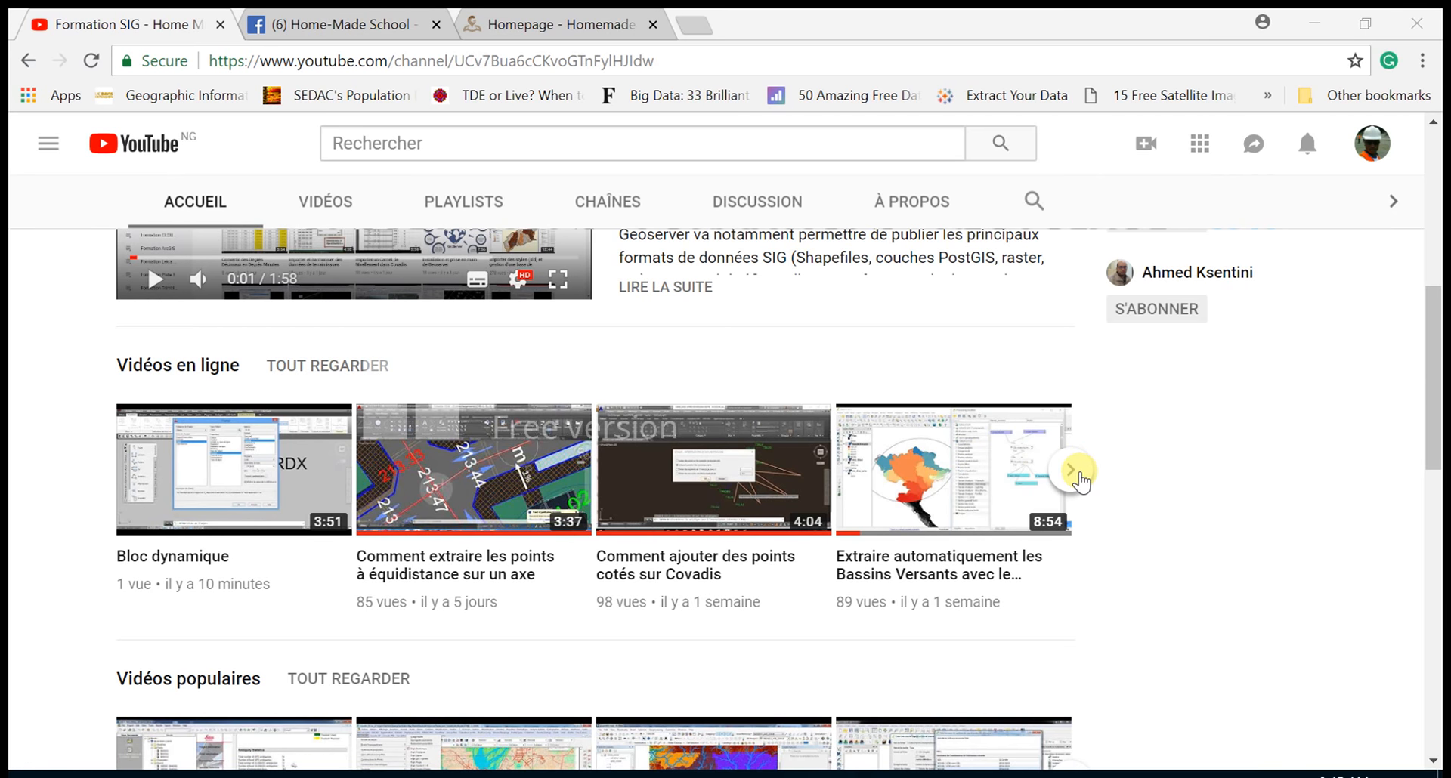
- Browse the online and popular videos on the Formation SIG - Home Made School YouTube channel
click(1071, 470)
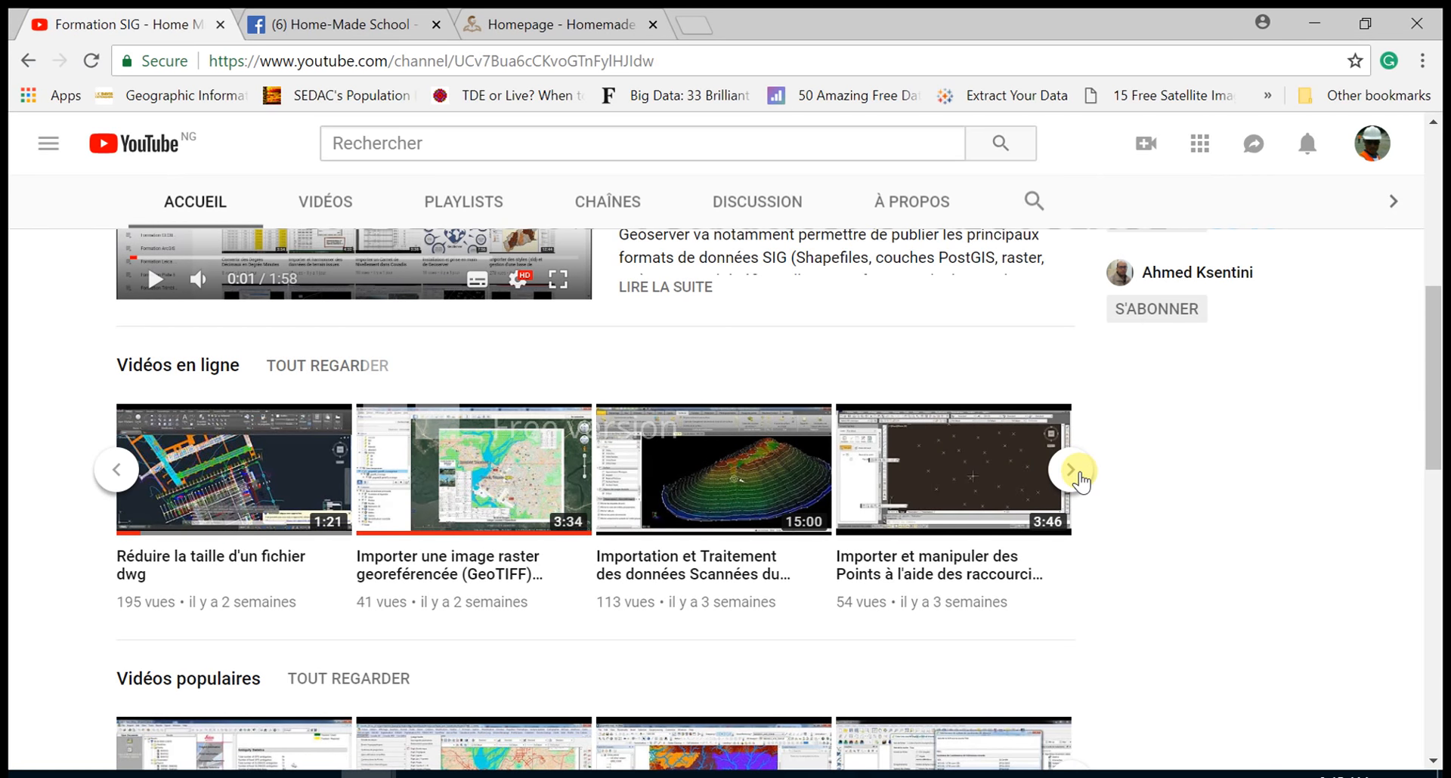
click(1079, 475)
scroll(1059, 491, up, 4)
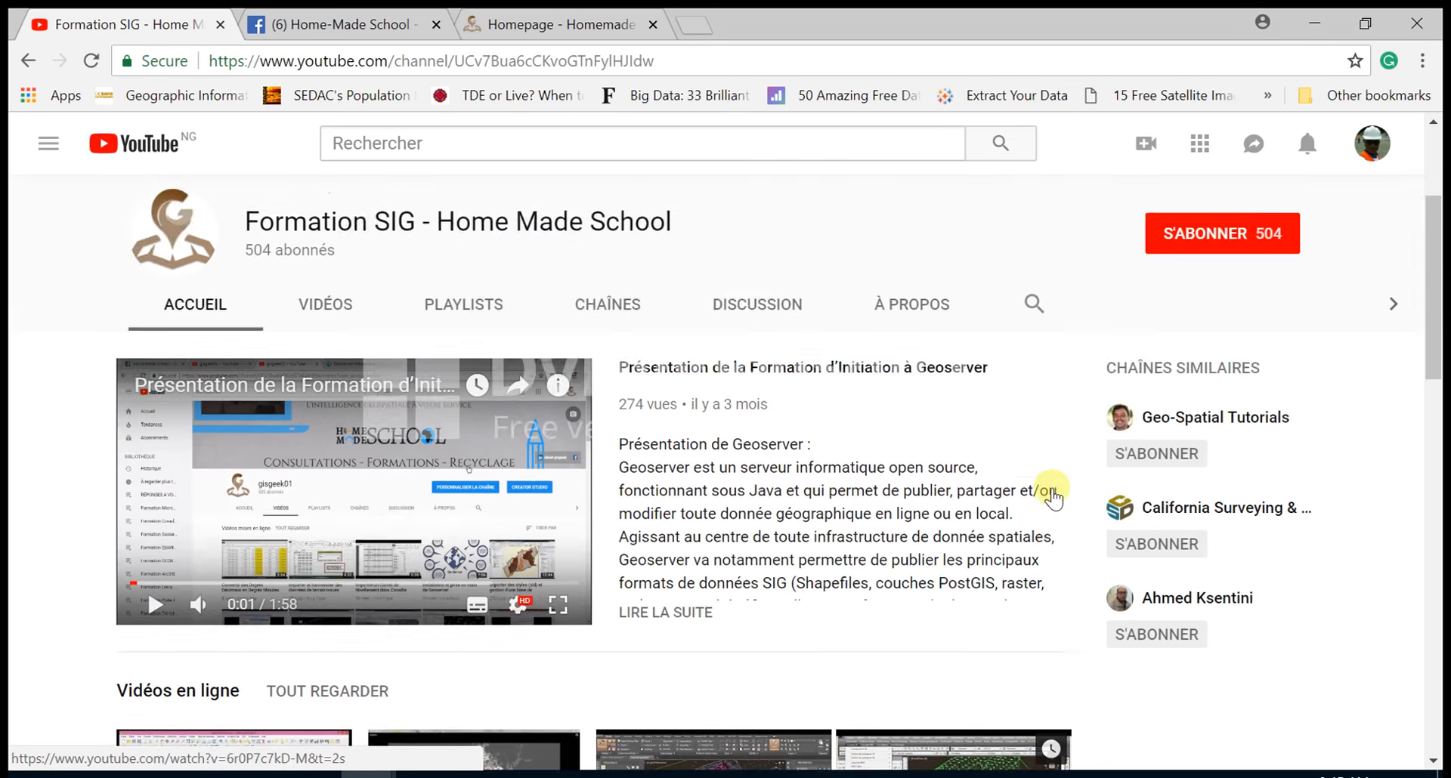
scroll(1053, 498, up, 3)
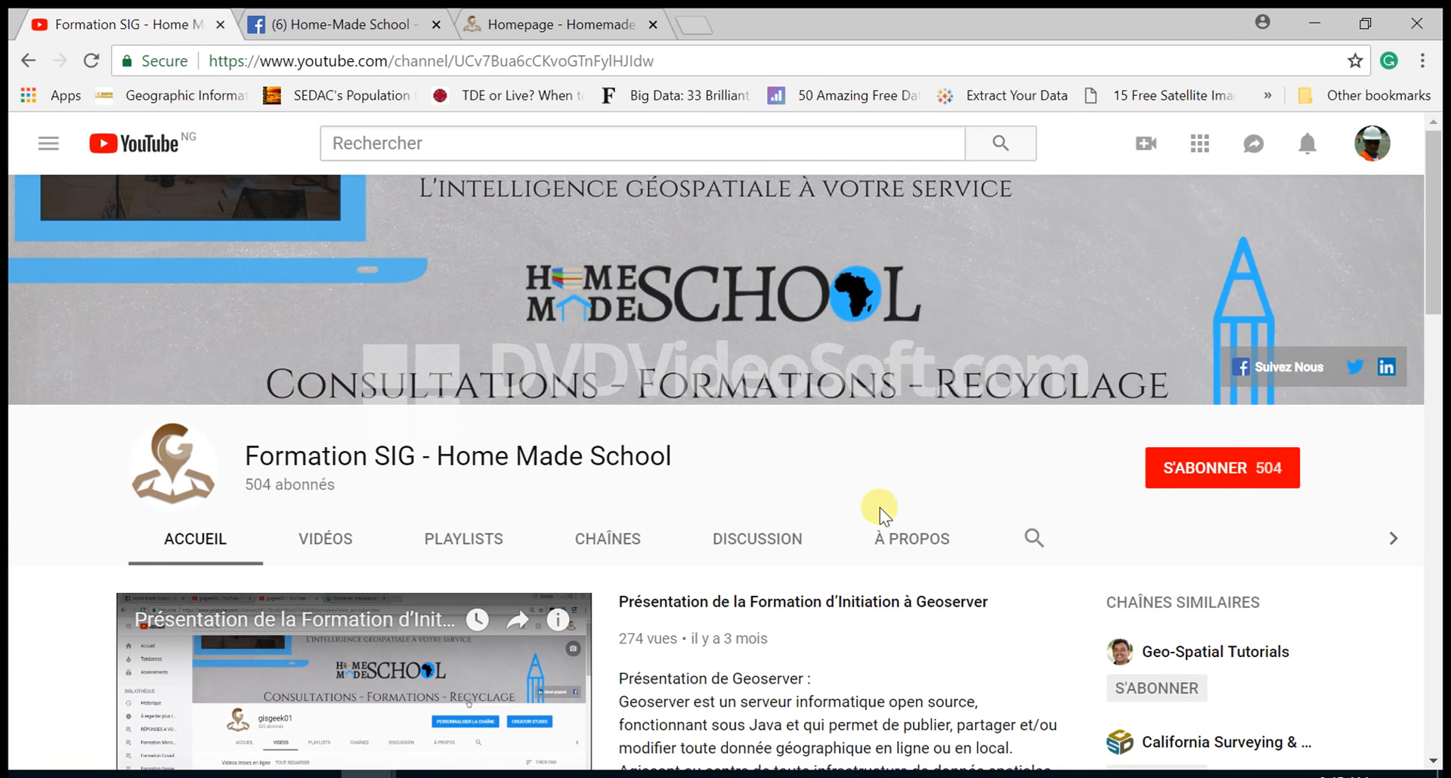
scroll(881, 505, down, 12)
scroll(877, 503, up, 4)
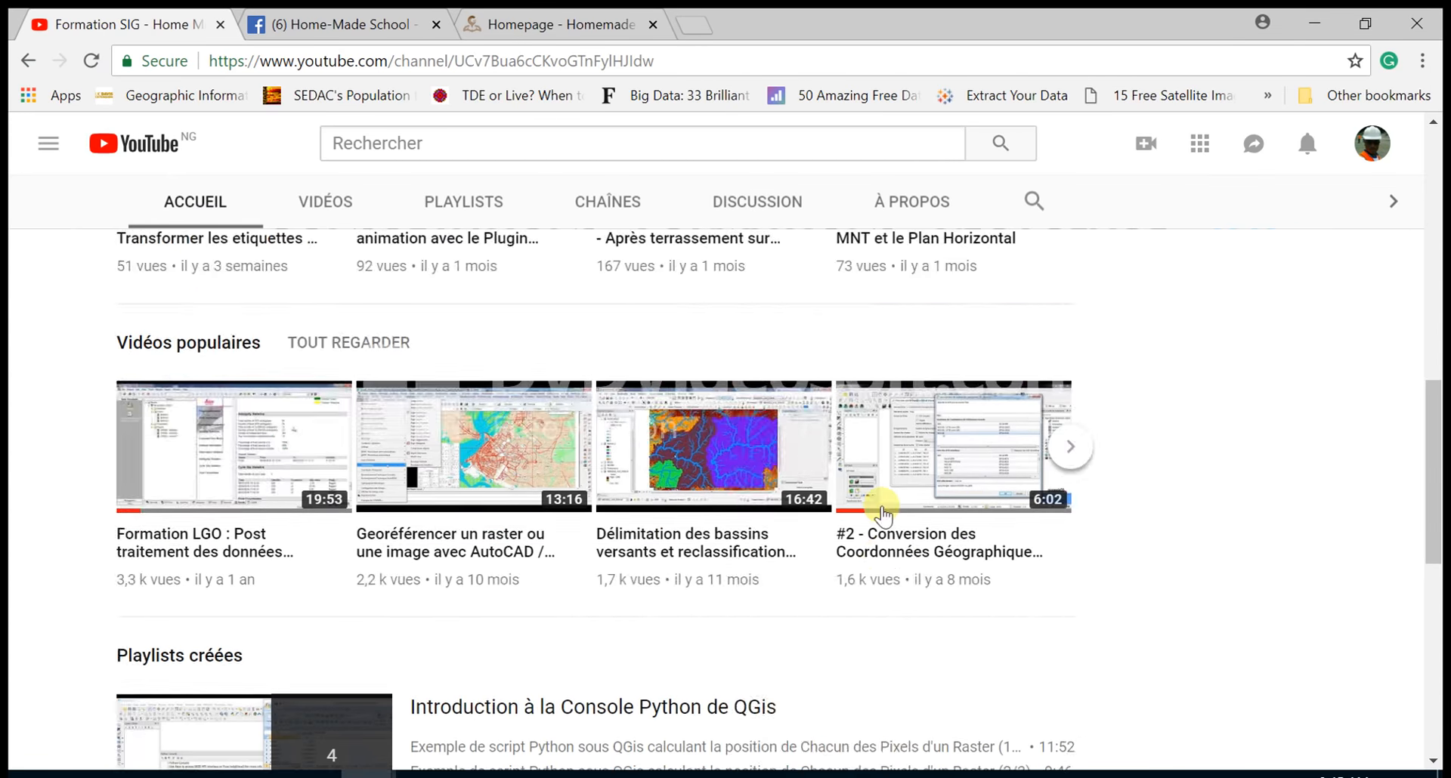
click(1072, 453)
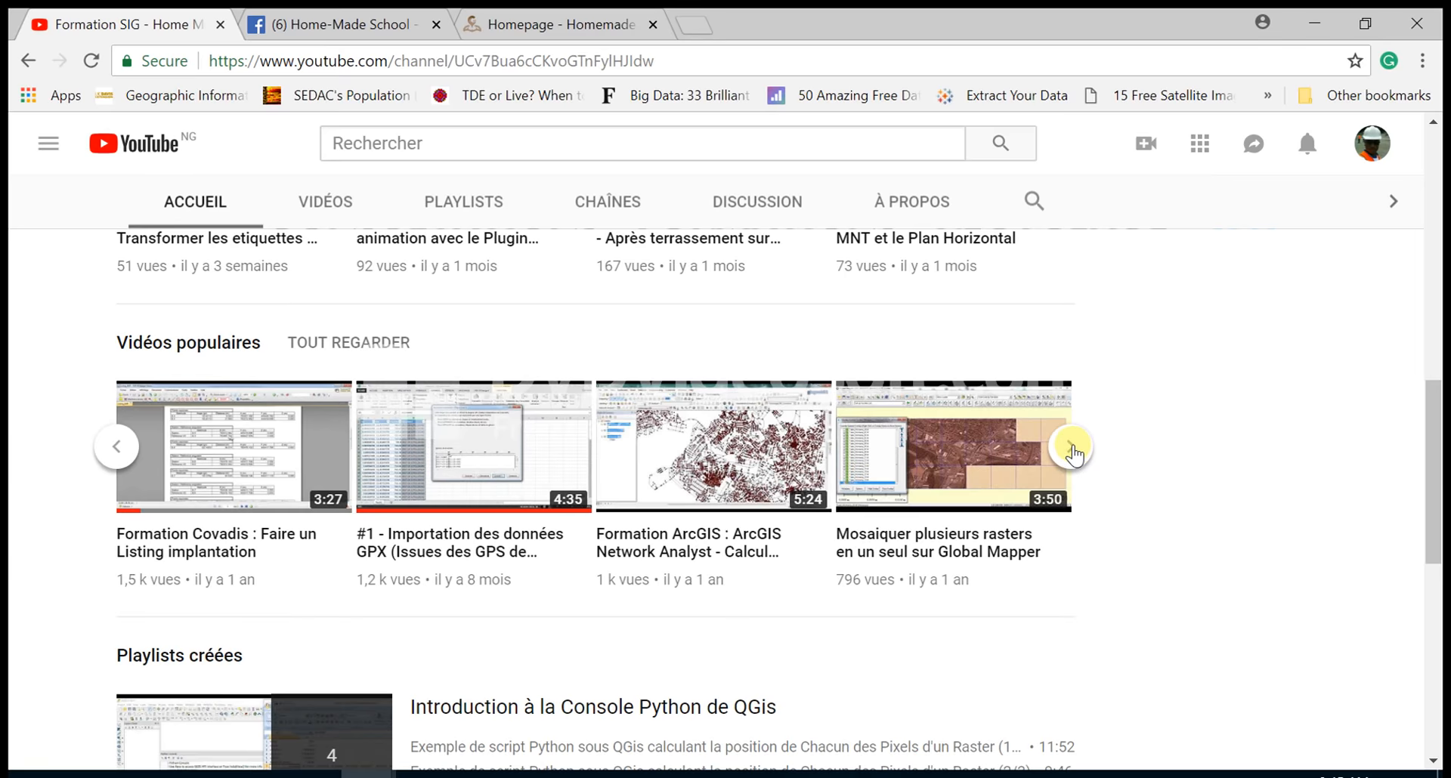
scroll(1077, 433, up, 10)
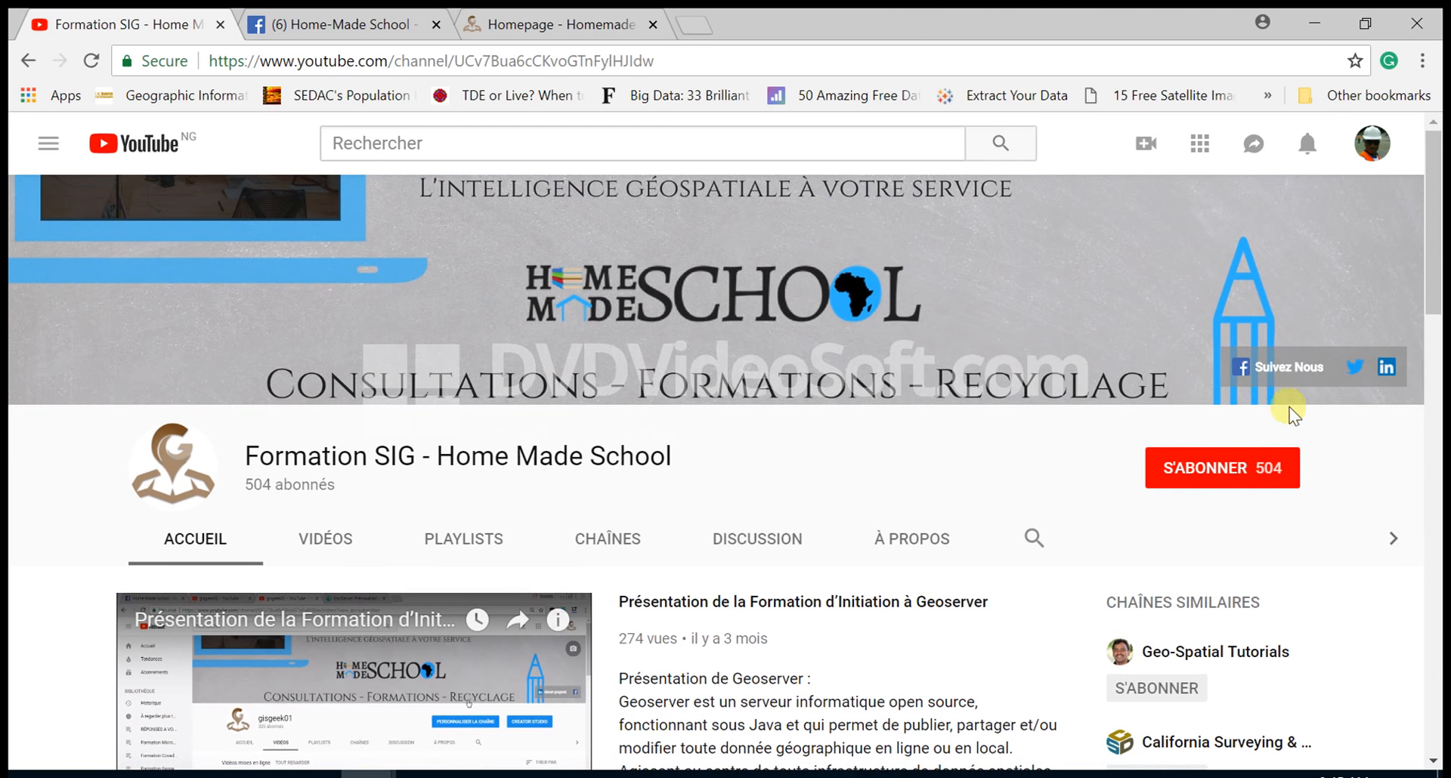
- Switch to the Home-Made School Facebook page and look through its posts, videos and upcoming events
click(344, 25)
scroll(790, 463, down, 15)
scroll(787, 464, down, 15)
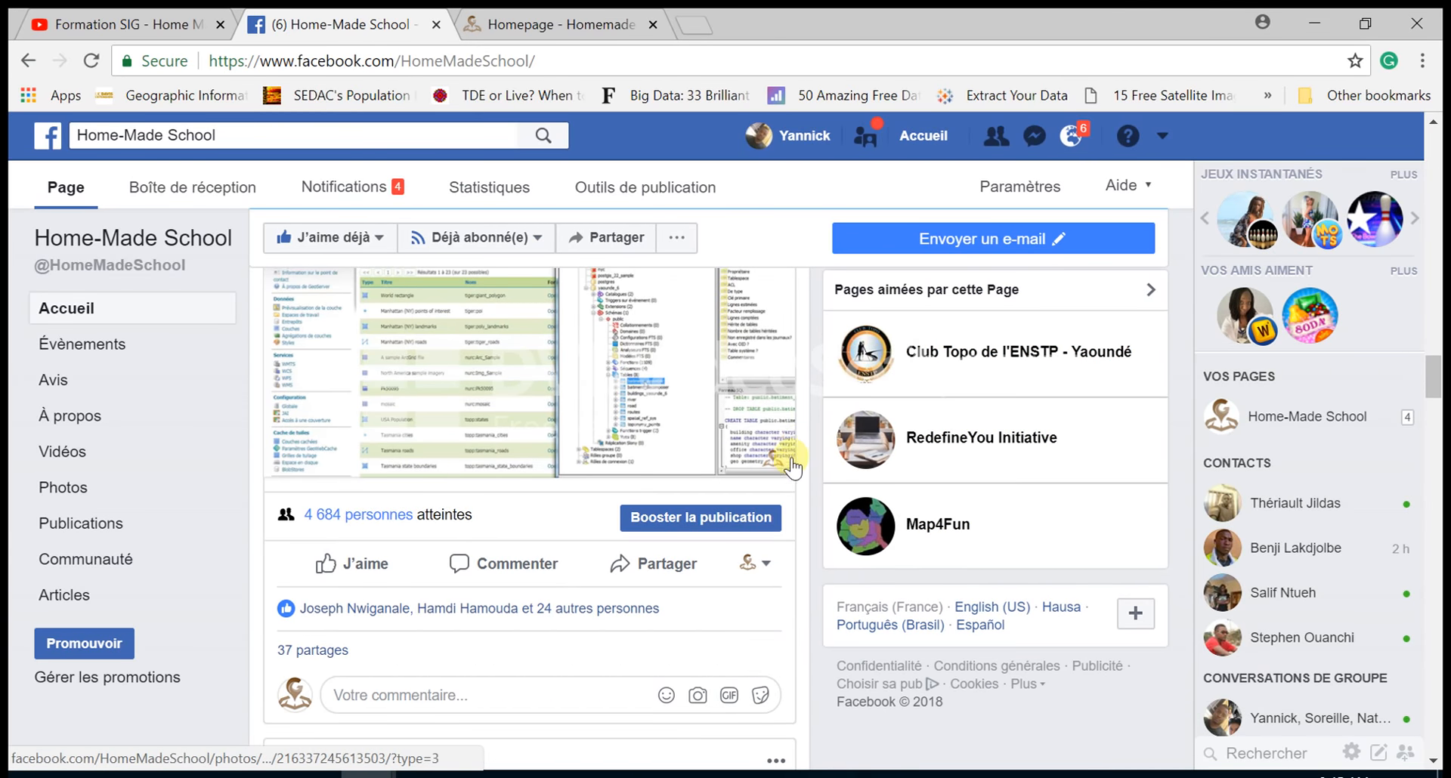
scroll(796, 435, down, 10)
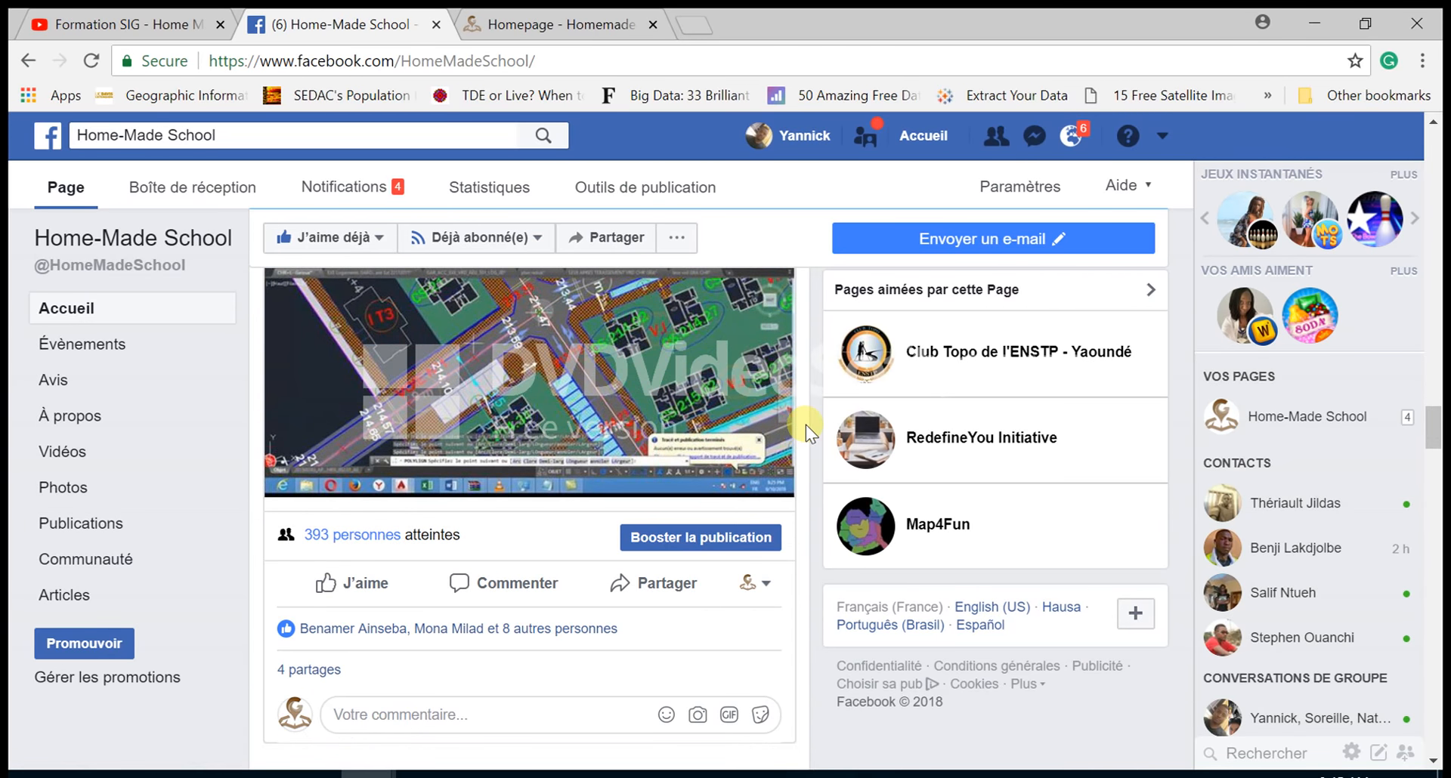
scroll(806, 420, down, 5)
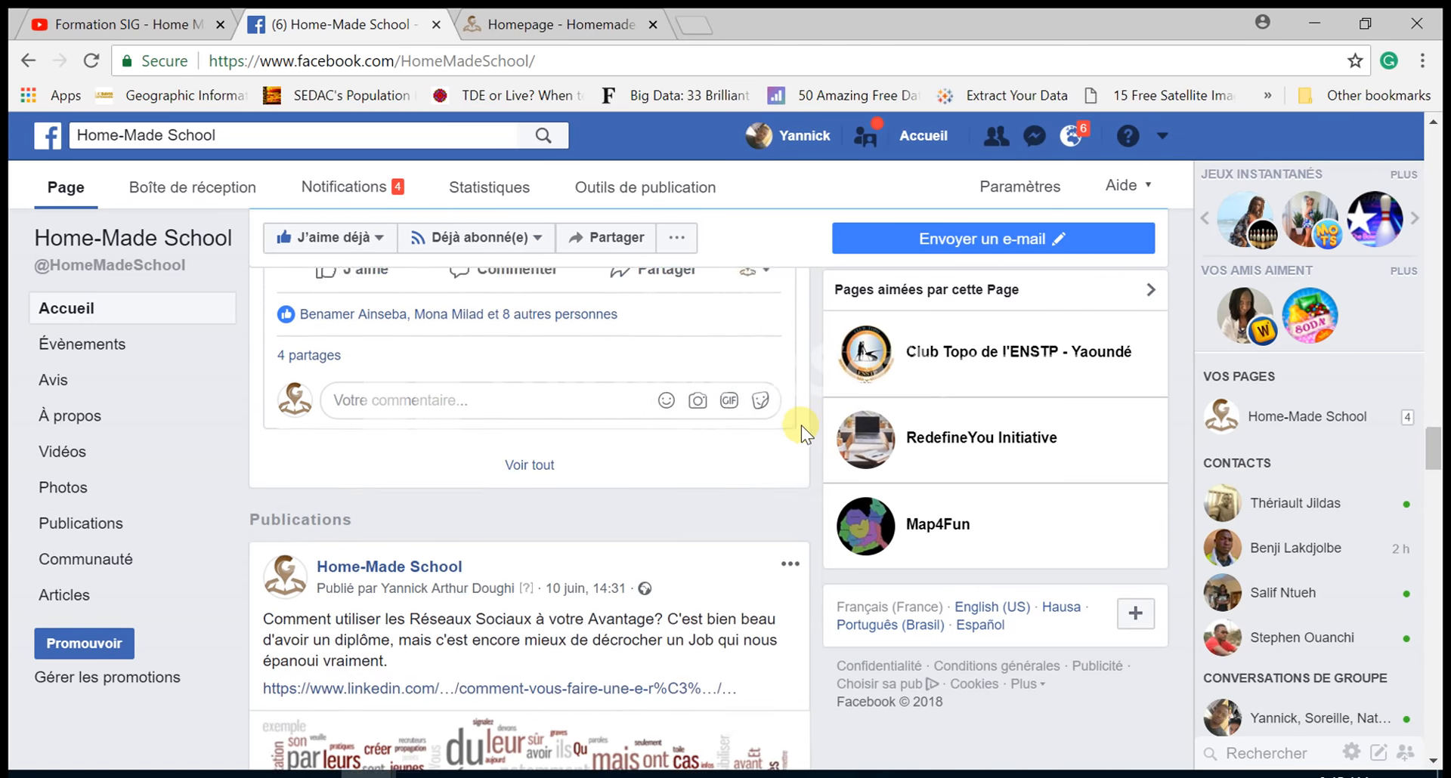
scroll(799, 435, up, 15)
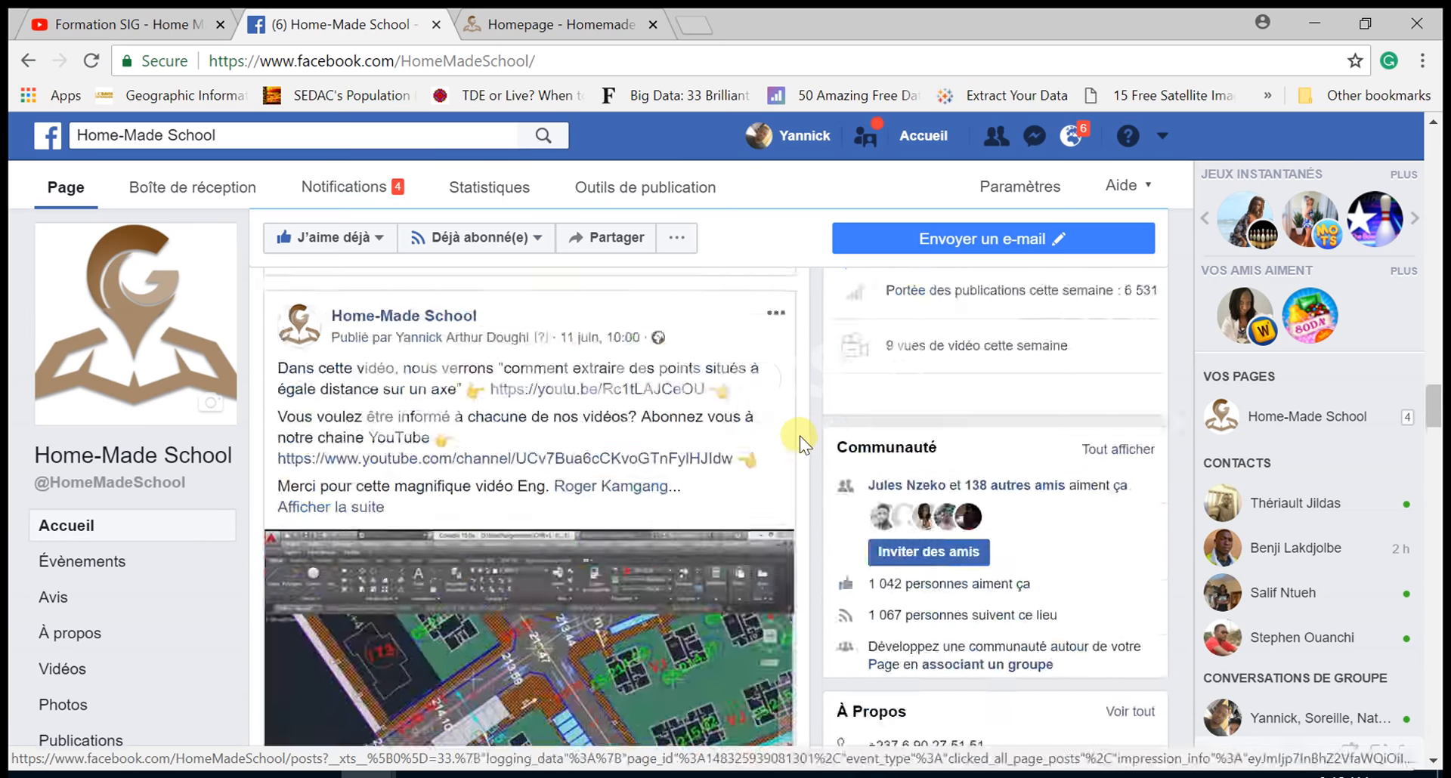
scroll(798, 443, up, 15)
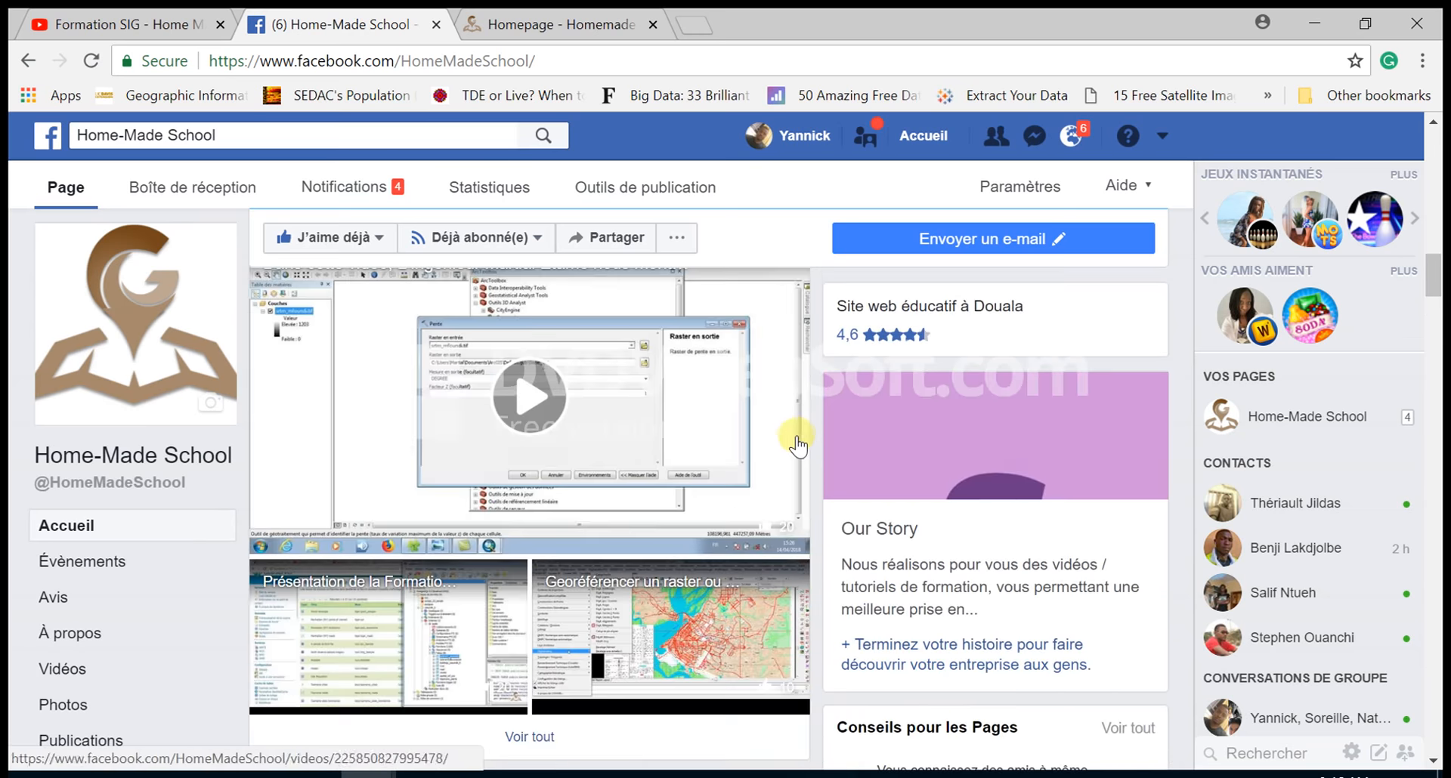
scroll(795, 439, down, 6)
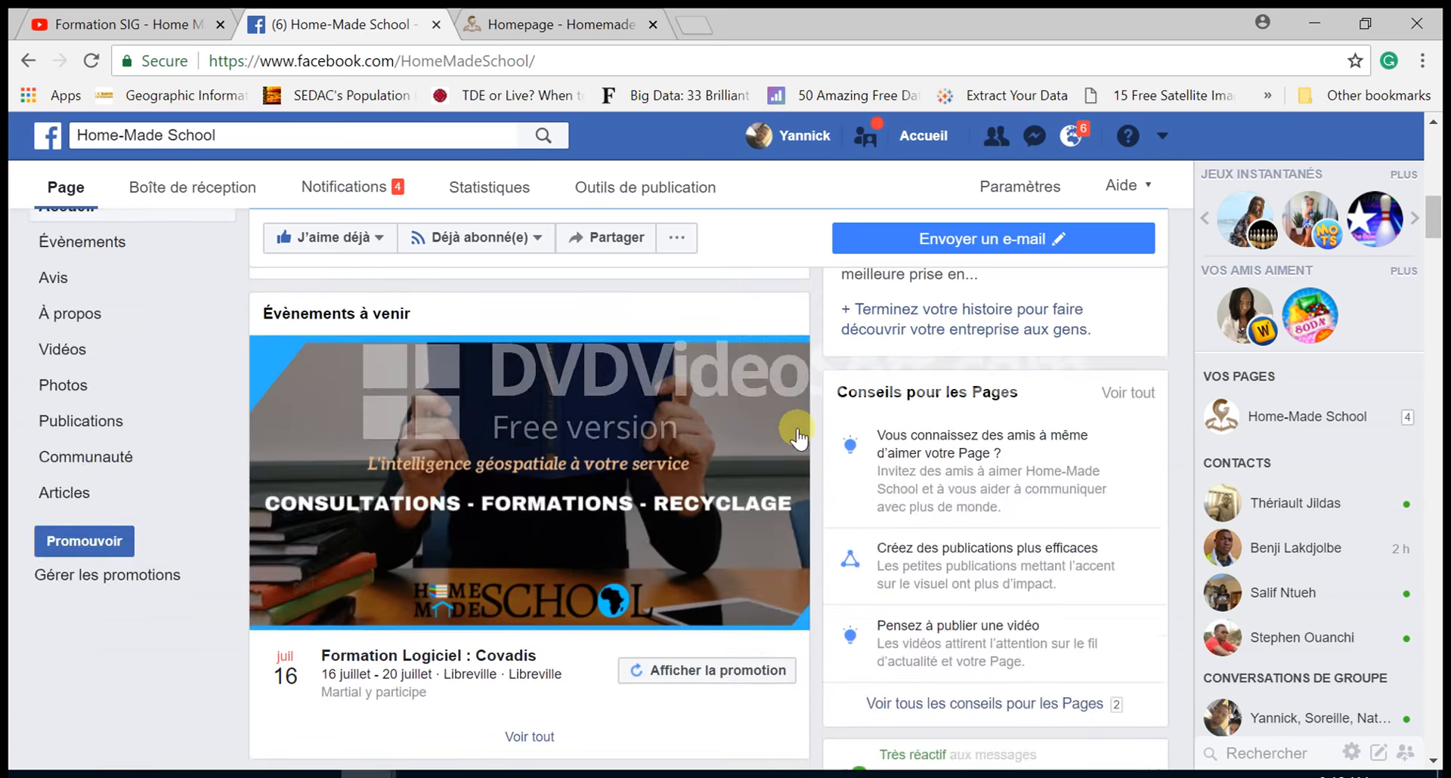
scroll(795, 431, up, 1)
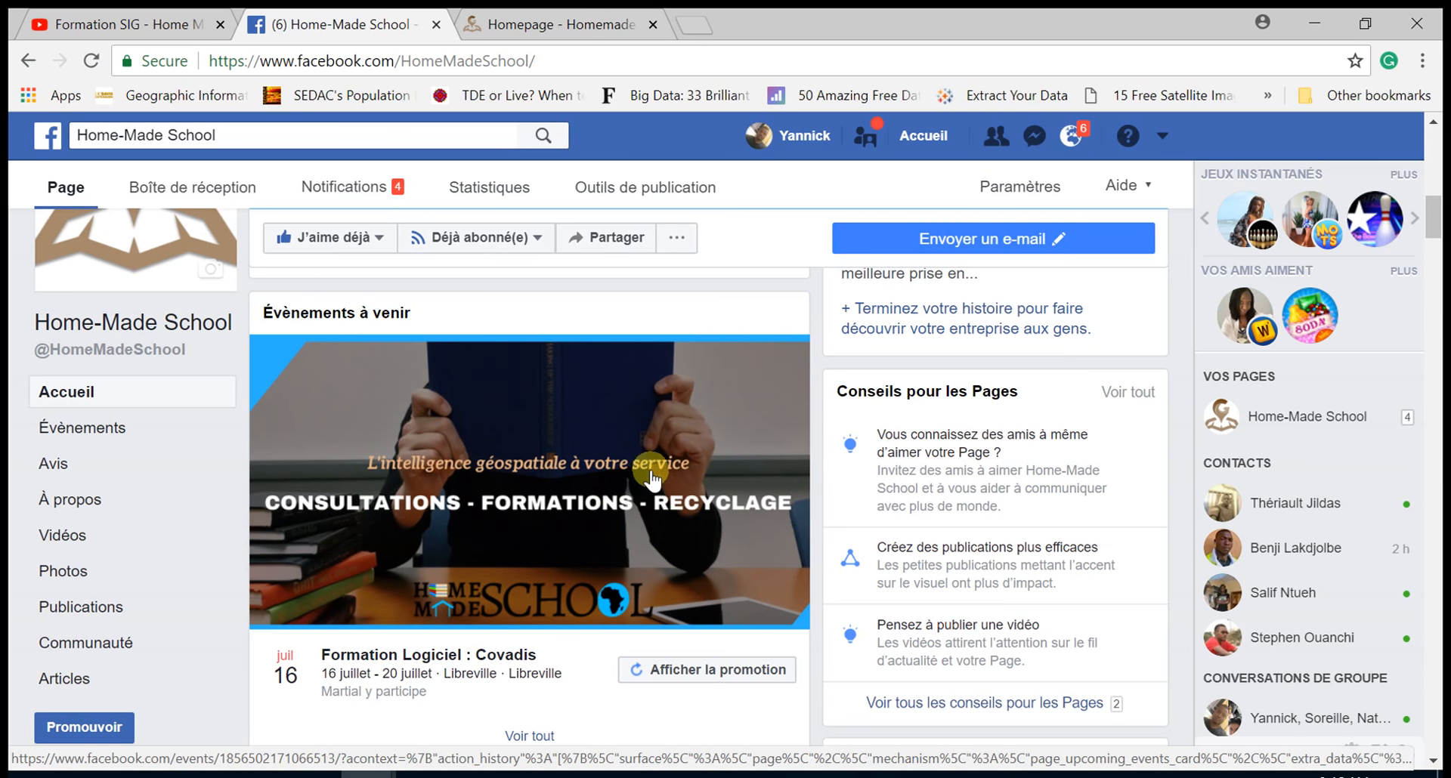
scroll(696, 447, up, 5)
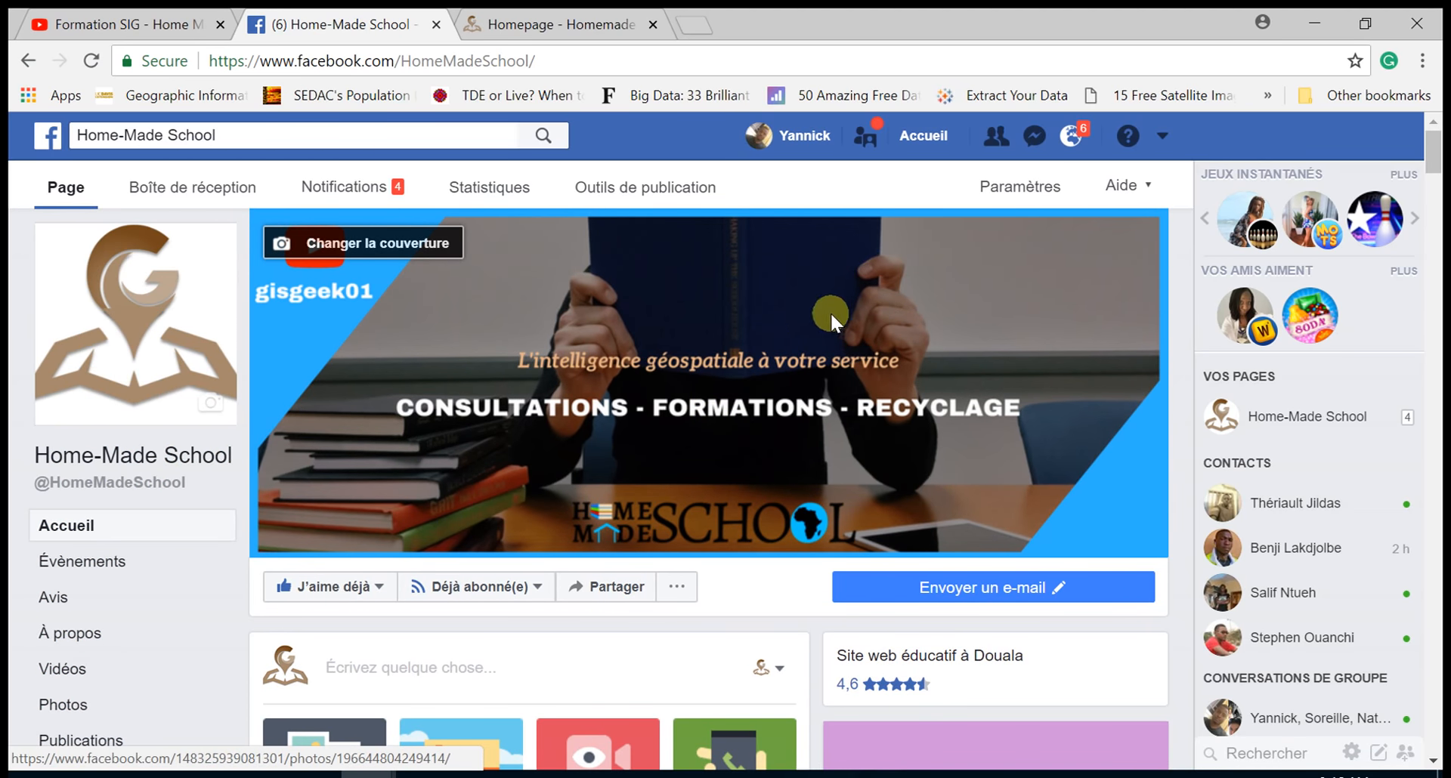
- Switch to the homemadeschool.org homepage and look through its training sections down to the footer
click(577, 30)
scroll(778, 378, down, 5)
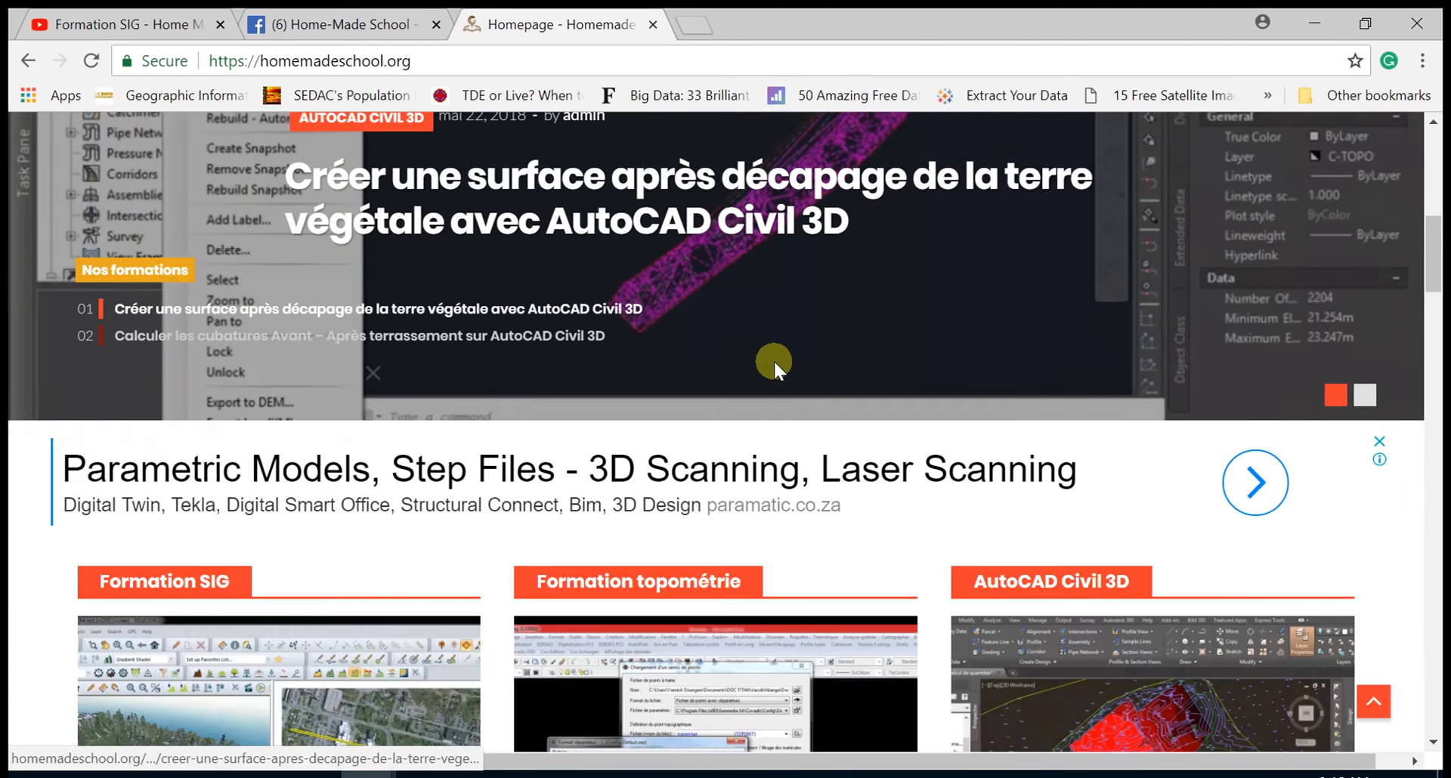
scroll(774, 359, down, 2)
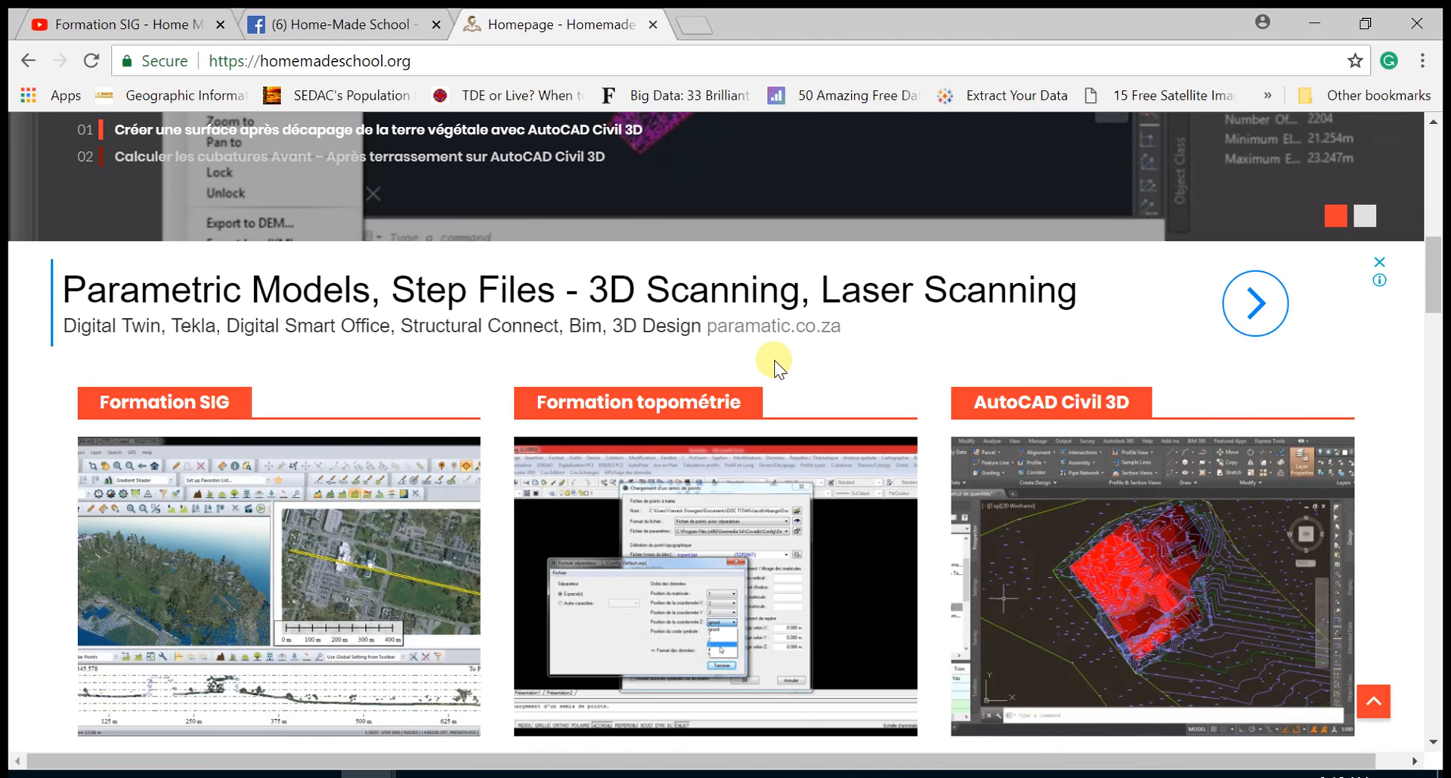
scroll(778, 368, down, 7)
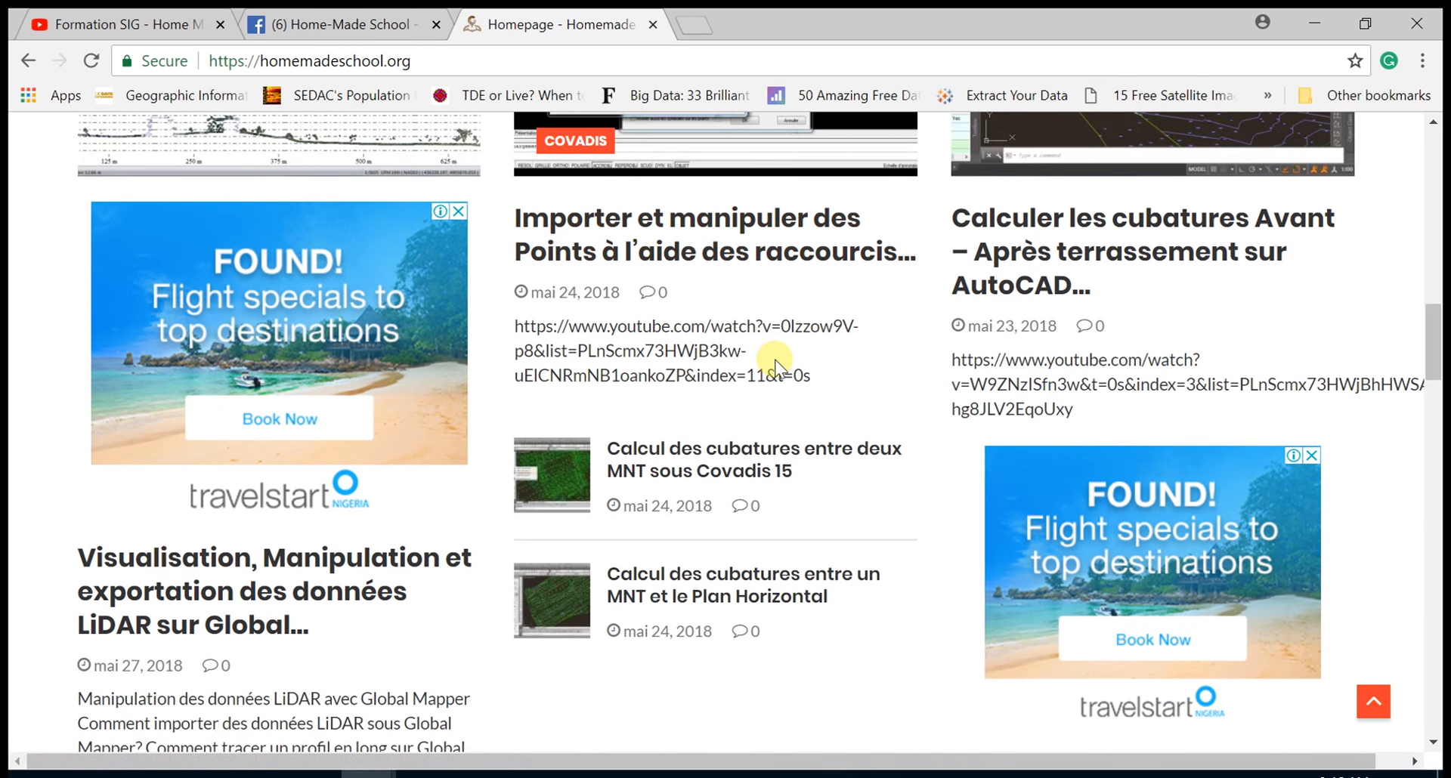
scroll(777, 366, down, 15)
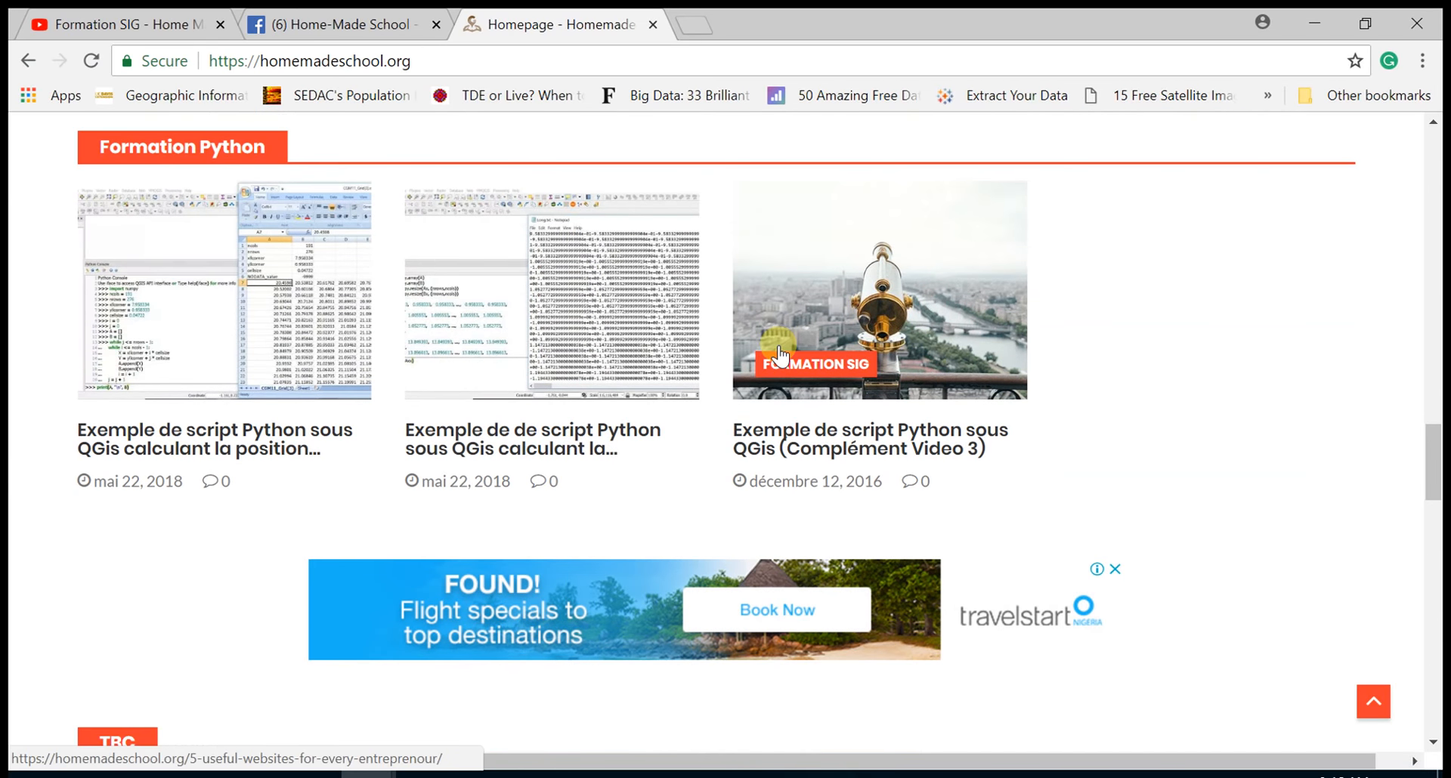
scroll(779, 347, down, 18)
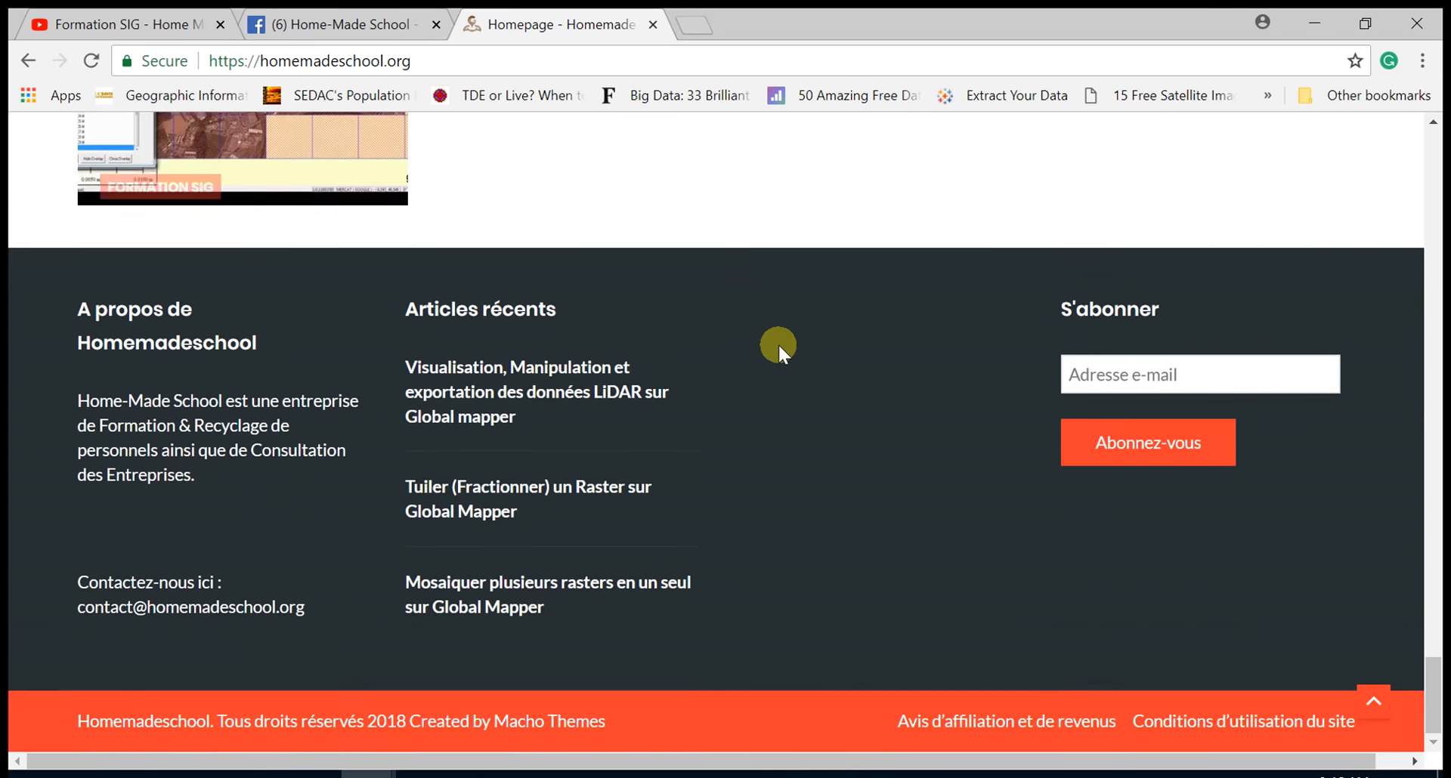
scroll(777, 343, up, 20)
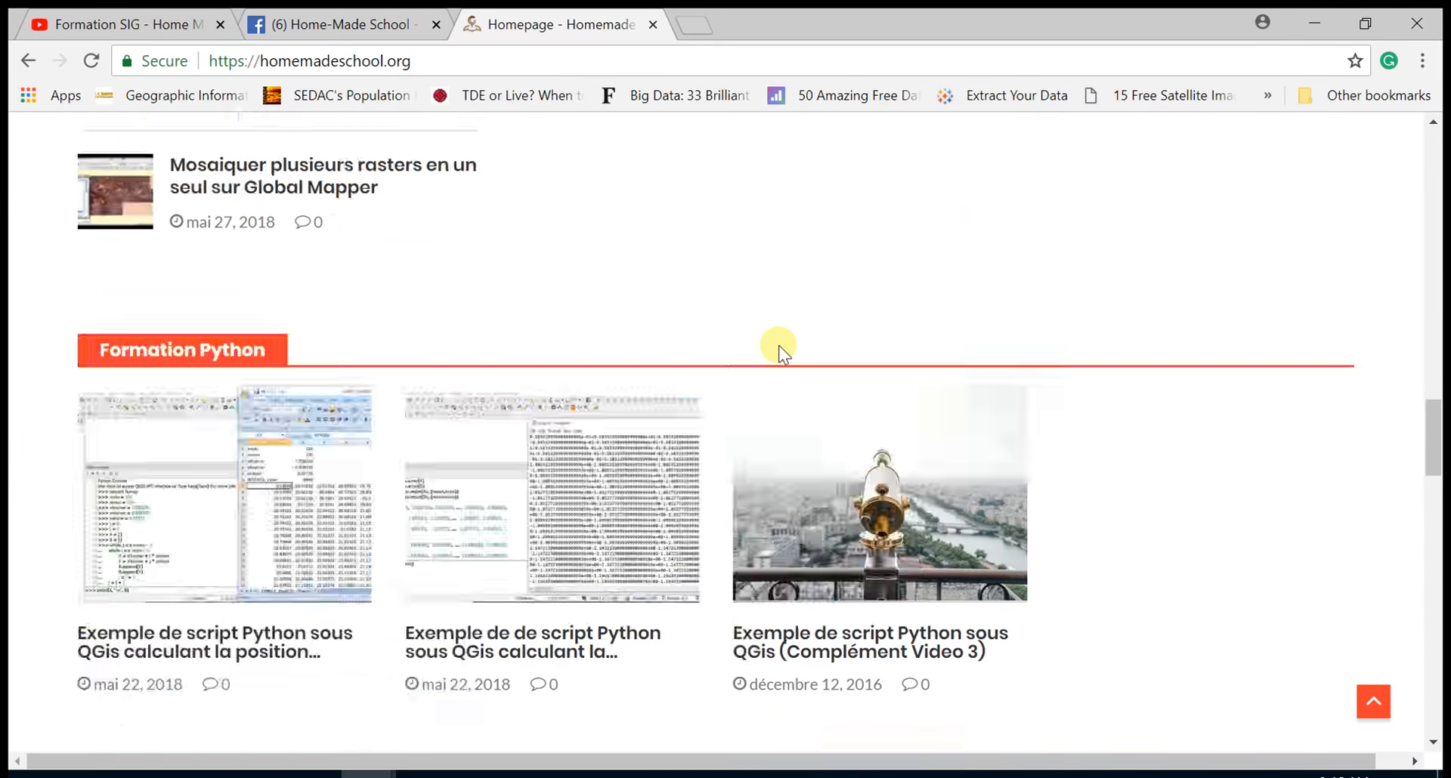
scroll(779, 349, up, 15)
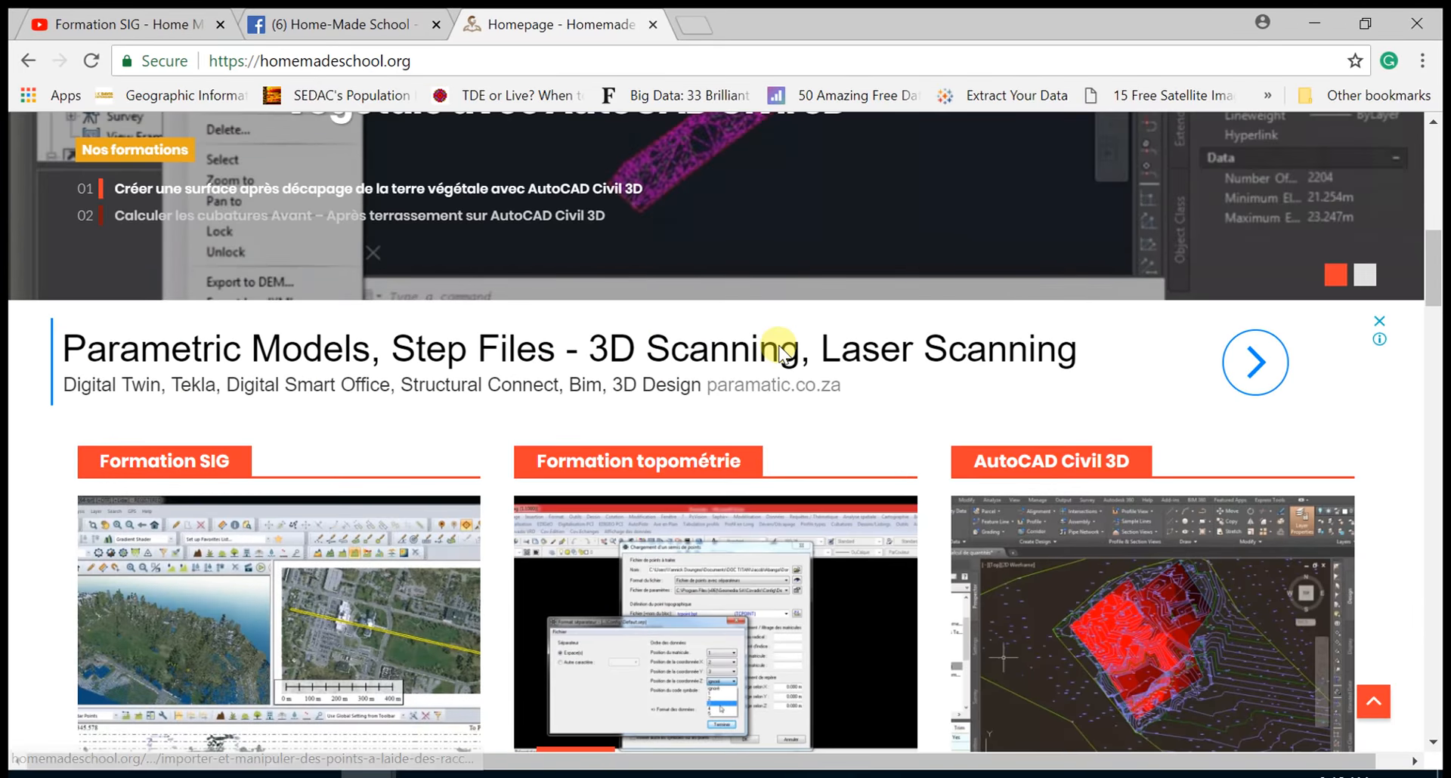
scroll(778, 343, up, 4)
scroll(778, 343, down, 5)
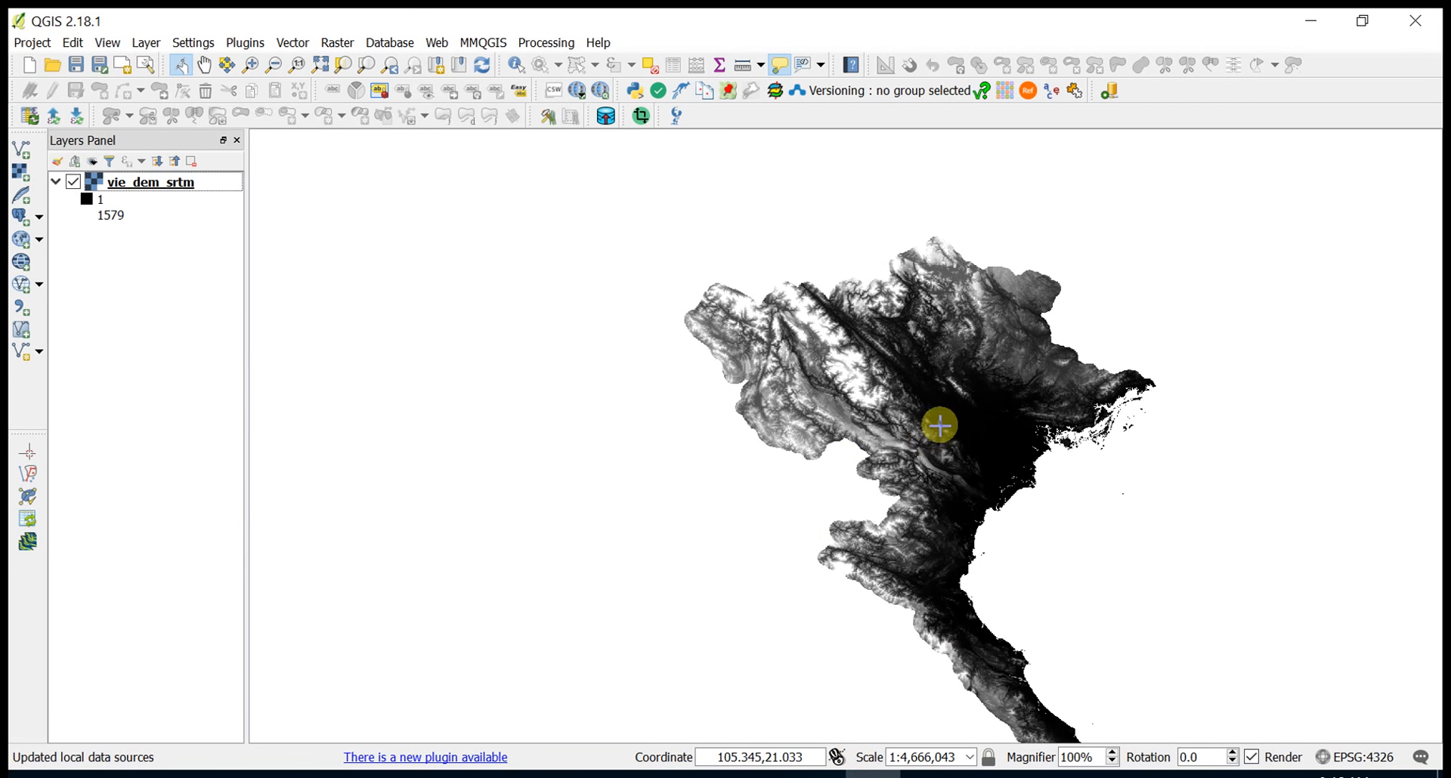
- Examine the relief of the northern part of the vie_dem_srtm raster in QGIS at several scales
scroll(953, 318, up, 1)
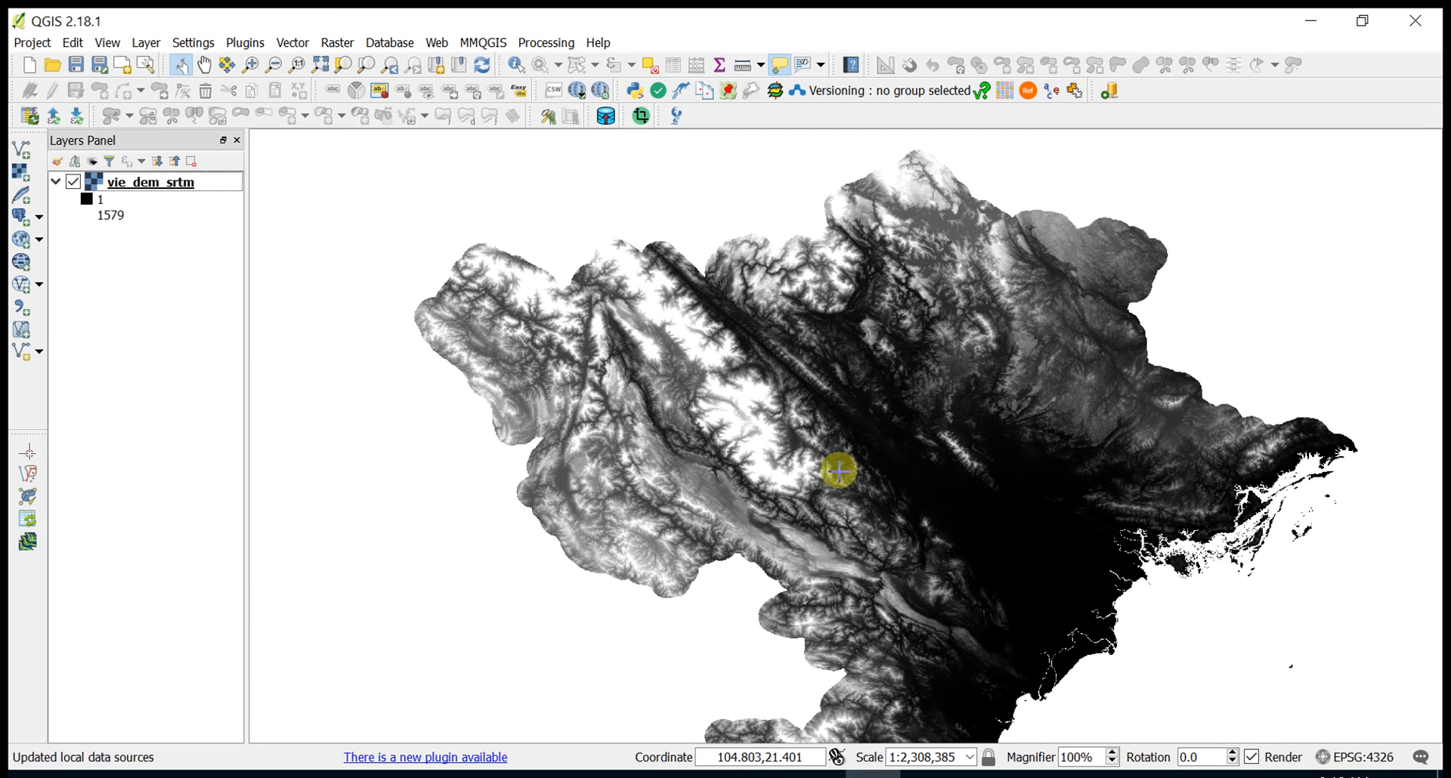
drag(869, 476, 859, 451)
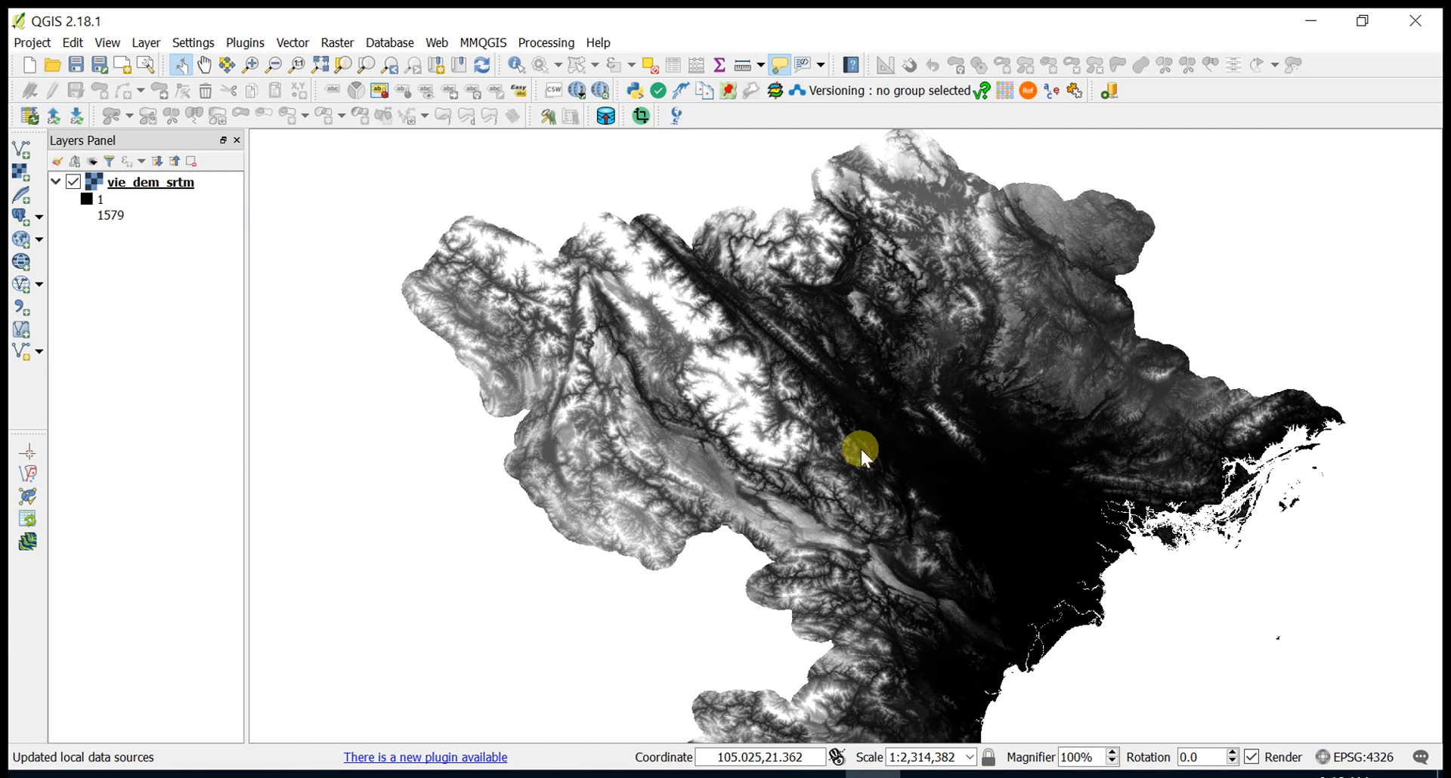
scroll(698, 334, up, 2)
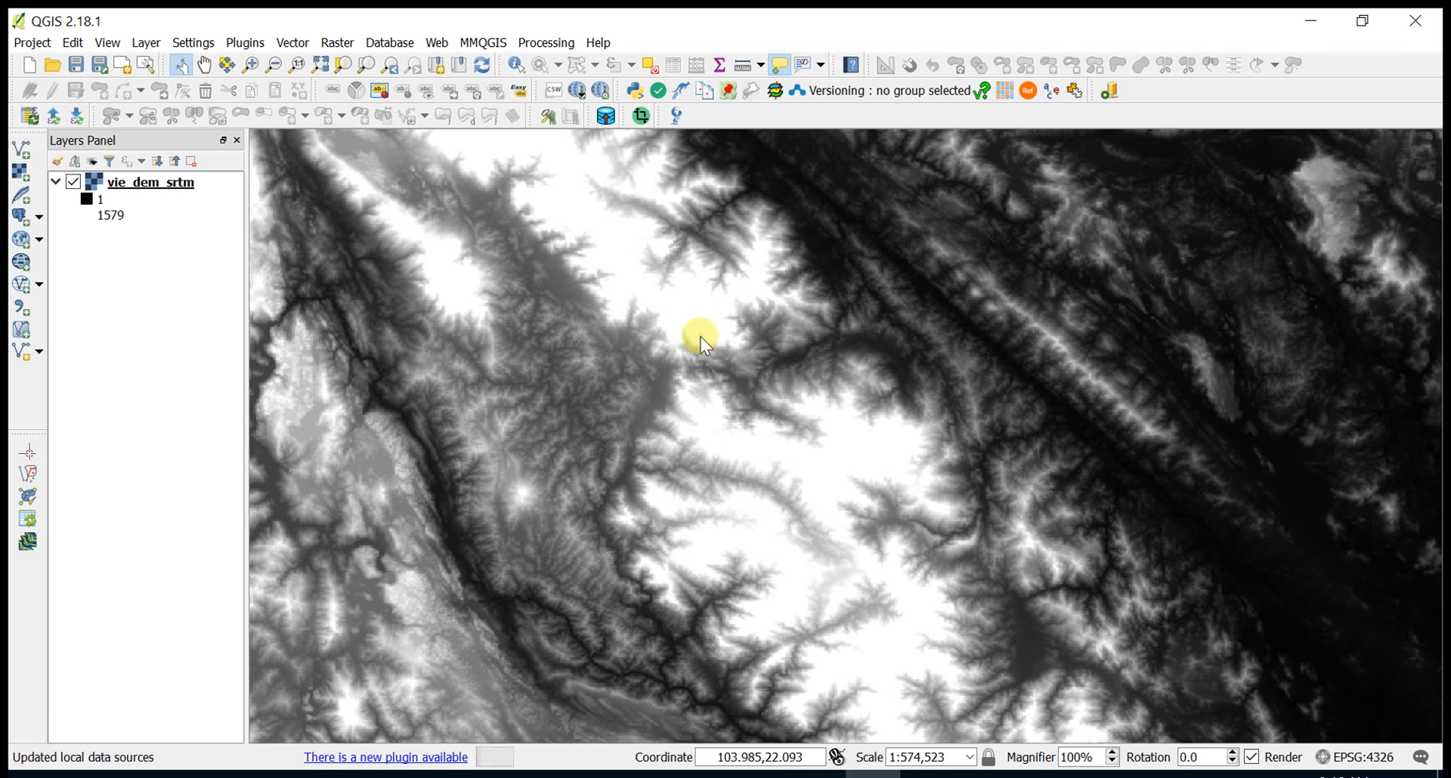
drag(653, 355, 922, 302)
drag(1020, 252, 835, 620)
drag(1042, 378, 745, 421)
drag(1069, 370, 768, 383)
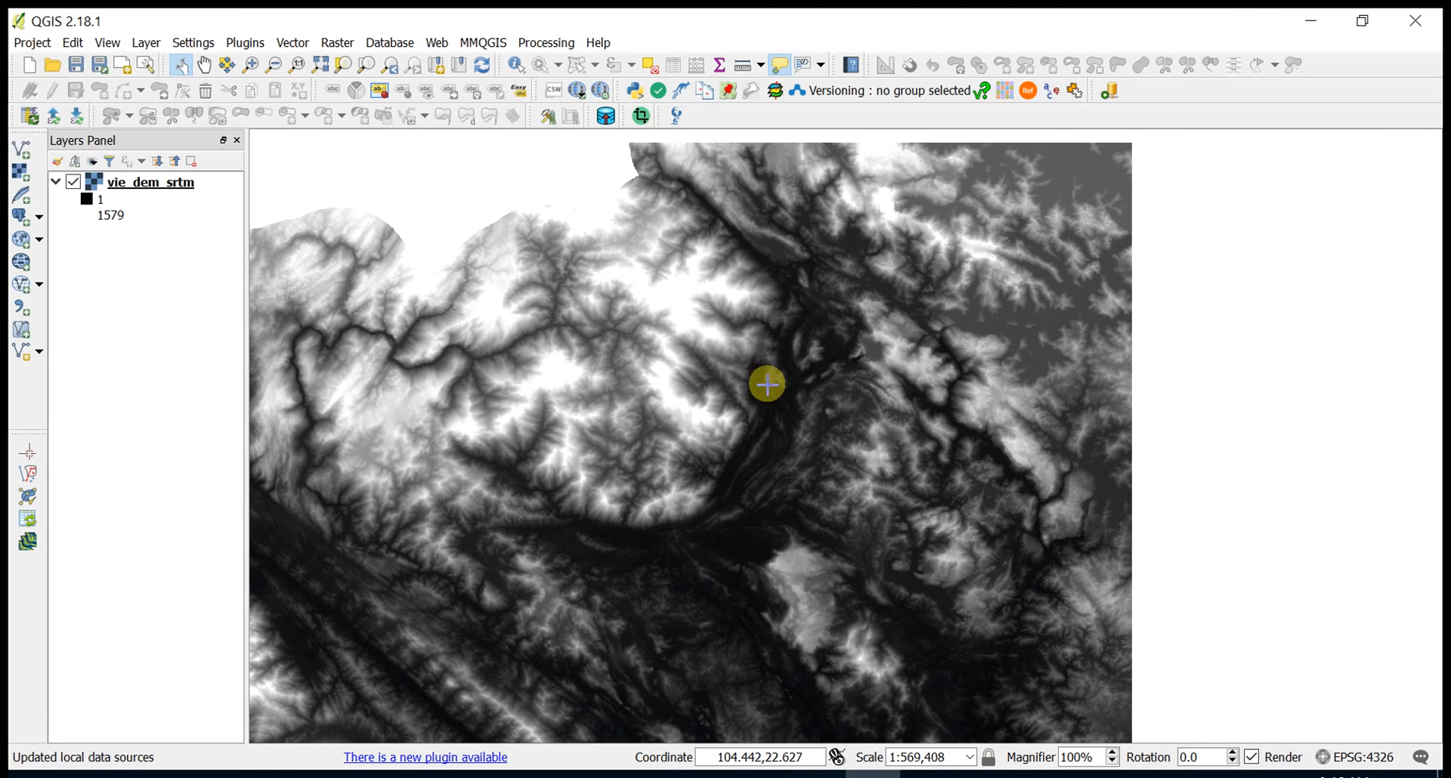
drag(1086, 411, 836, 337)
scroll(823, 327, down, 1)
scroll(823, 326, down, 1)
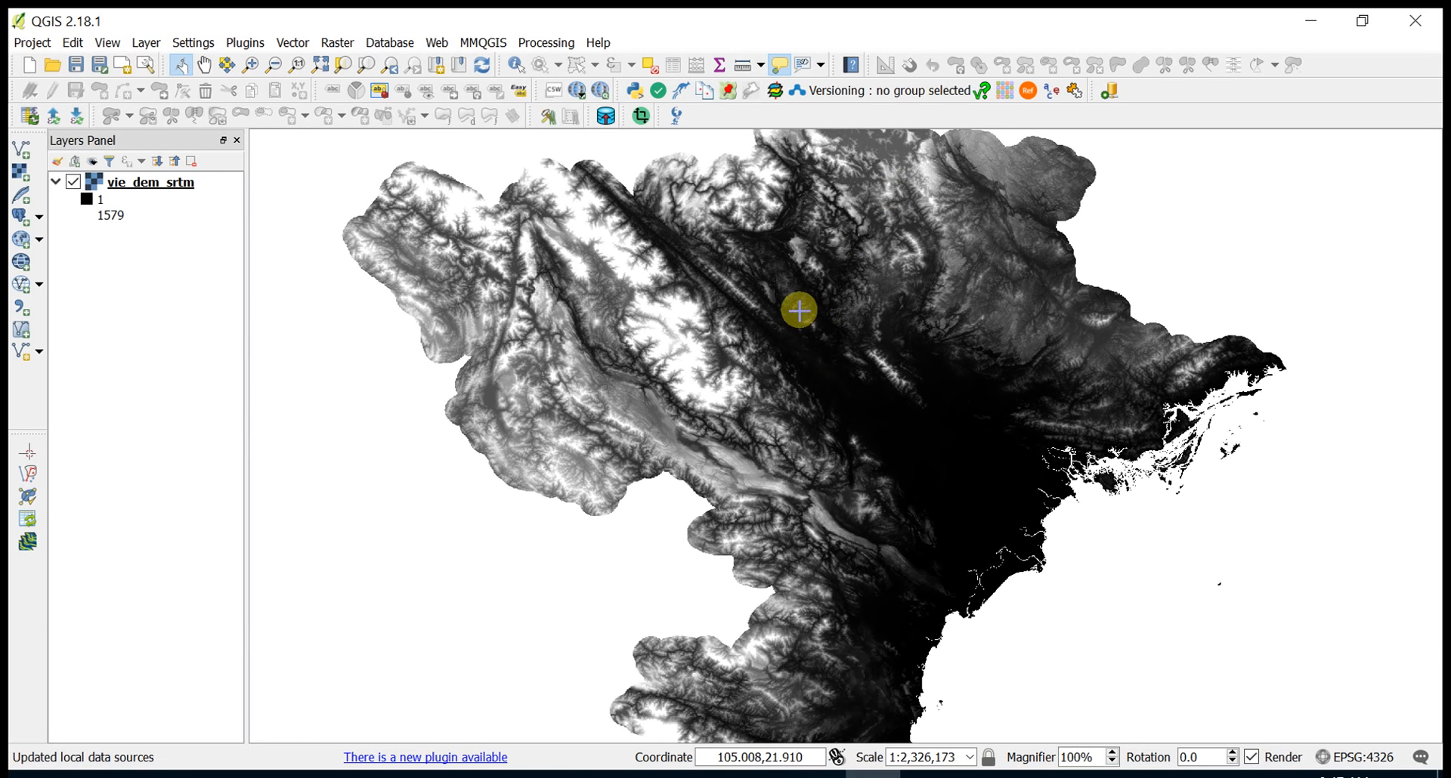
scroll(790, 288, up, 1)
scroll(861, 399, down, 1)
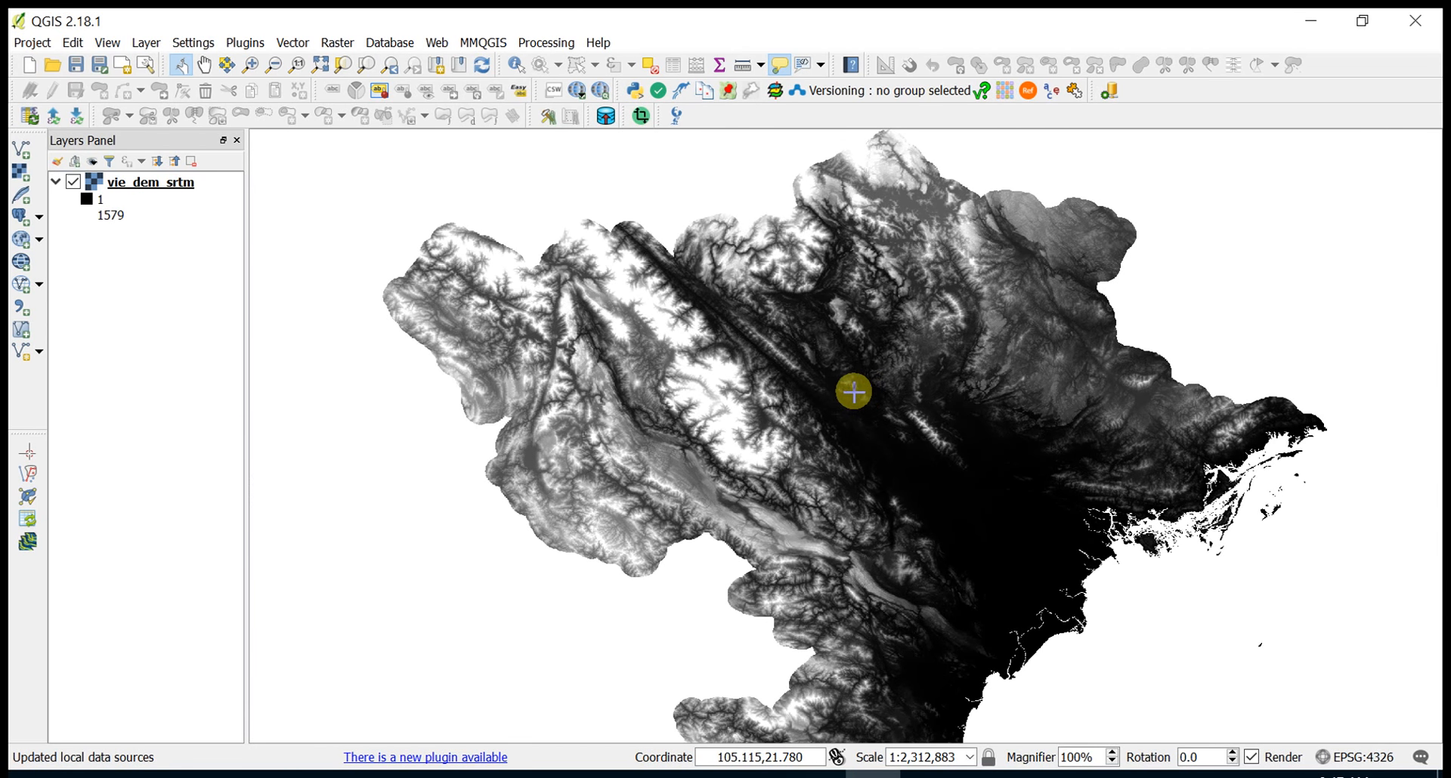
- Start a new shapefile layer with the Polygon geometry type
click(146, 43)
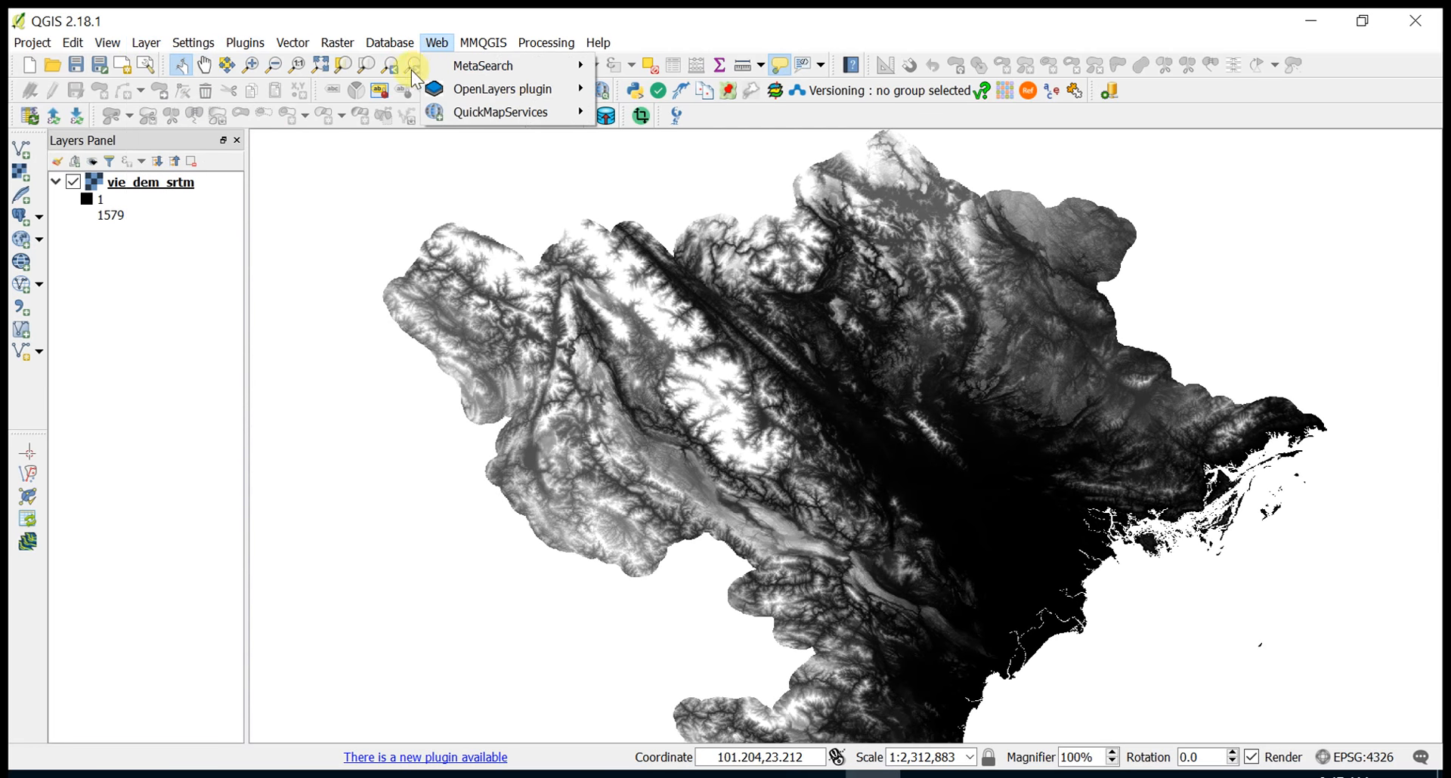
mouse_move(415, 65)
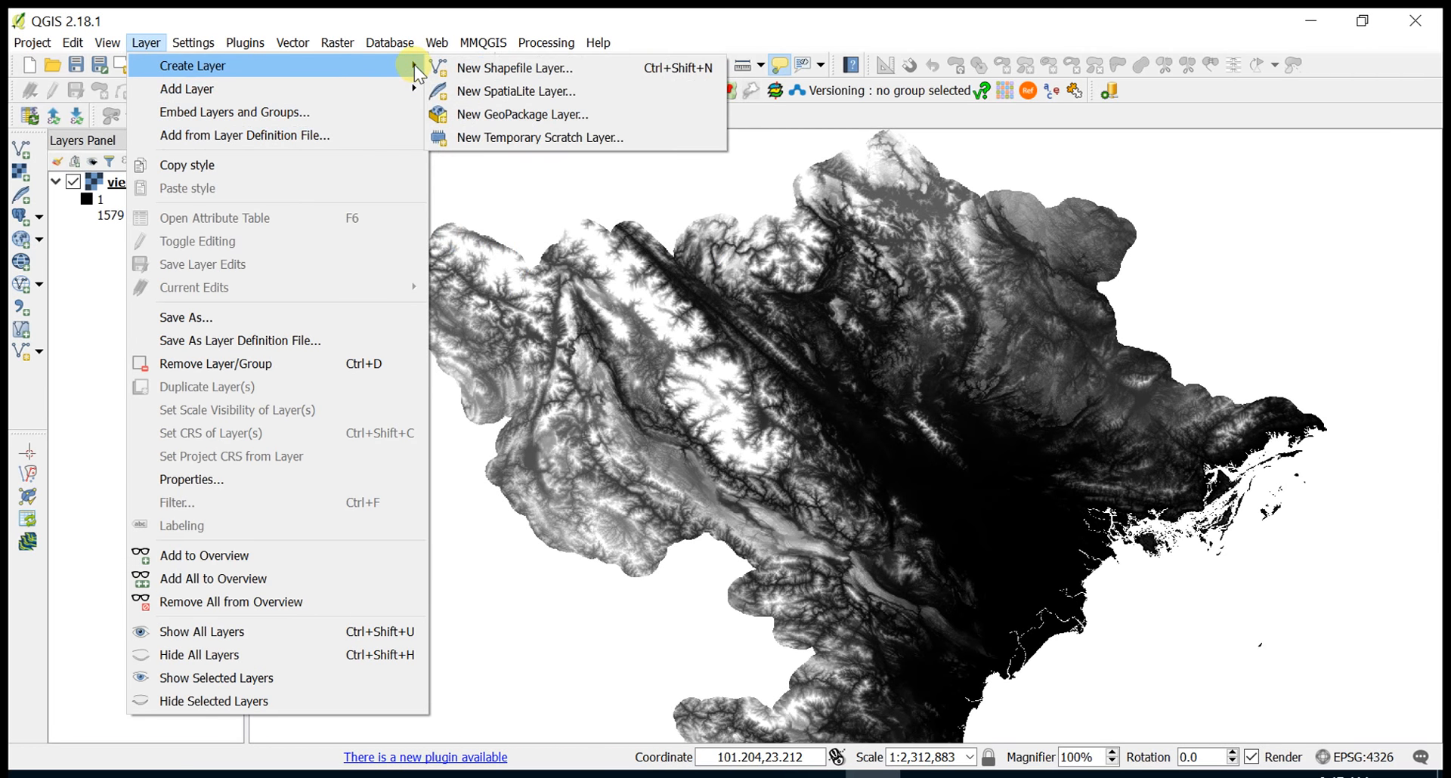
click(491, 68)
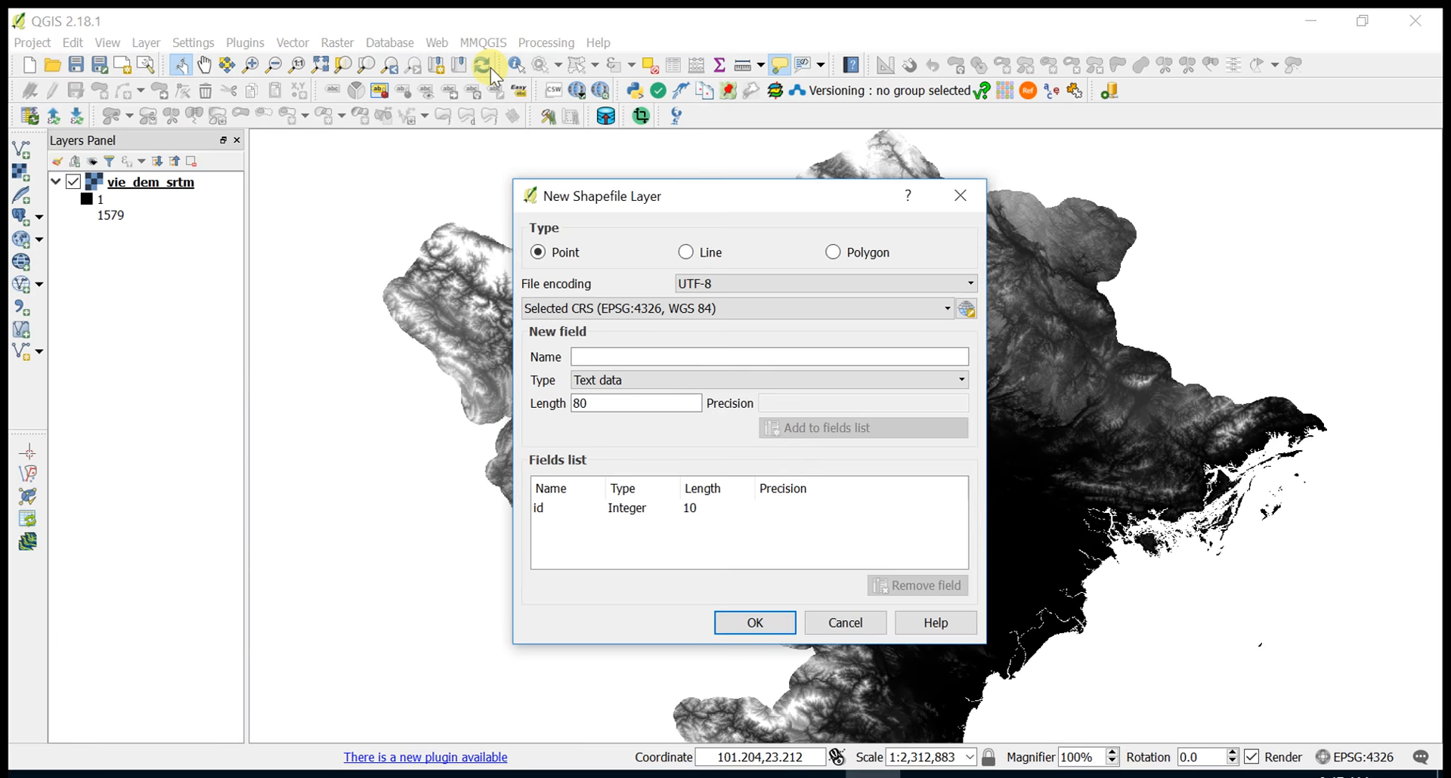
click(858, 253)
- Add a text field named nom with a length of 20 to the new shapefile's fields list
click(608, 357)
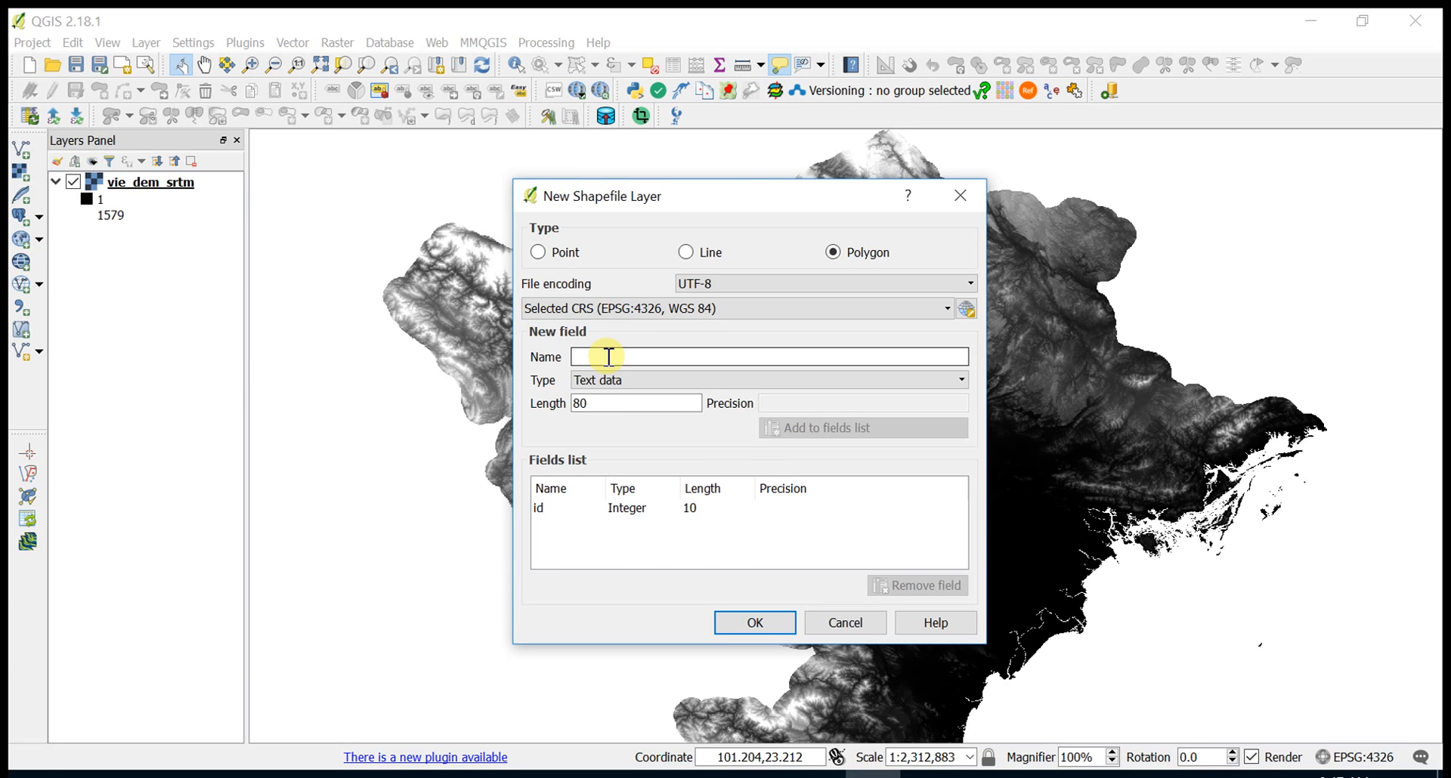
text(nom)
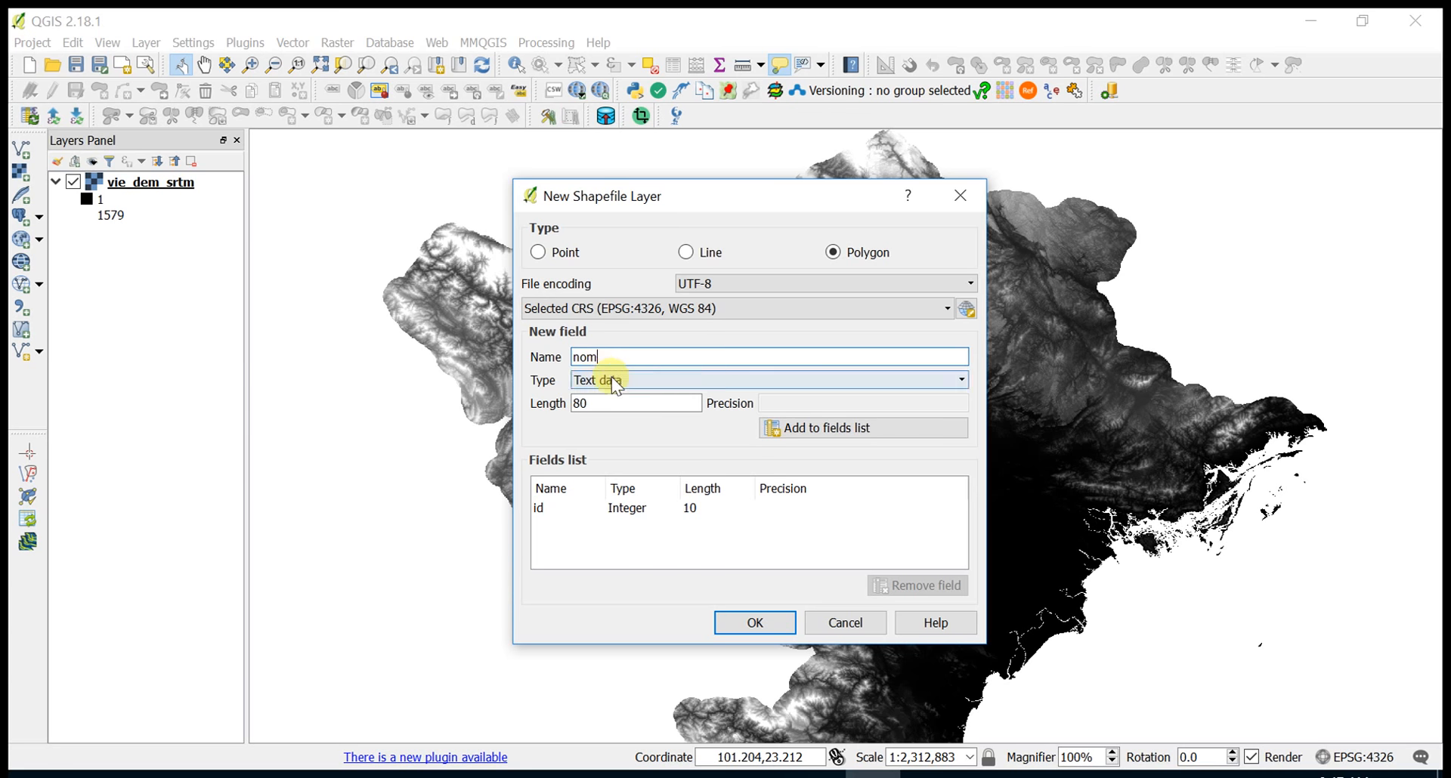
click(609, 380)
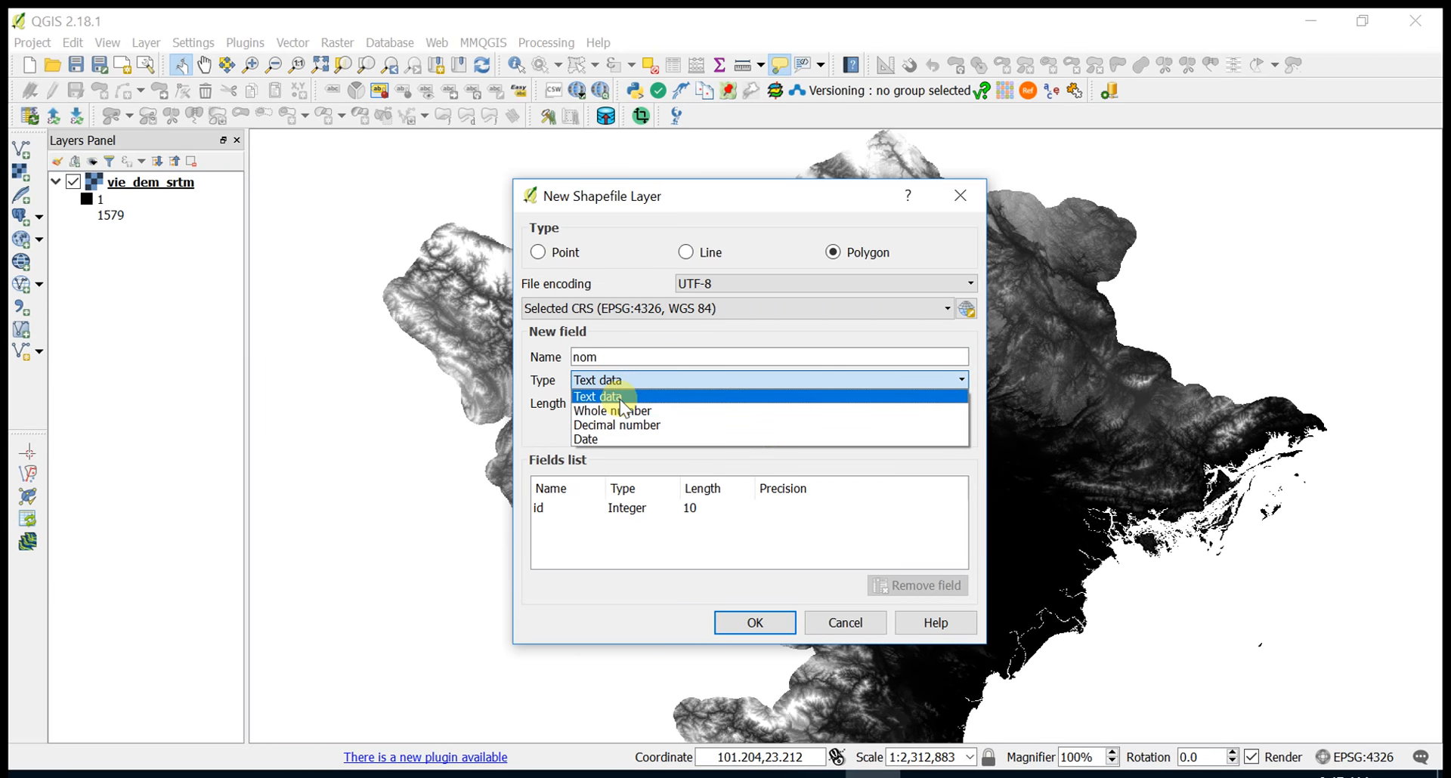
click(605, 397)
key(Tab)
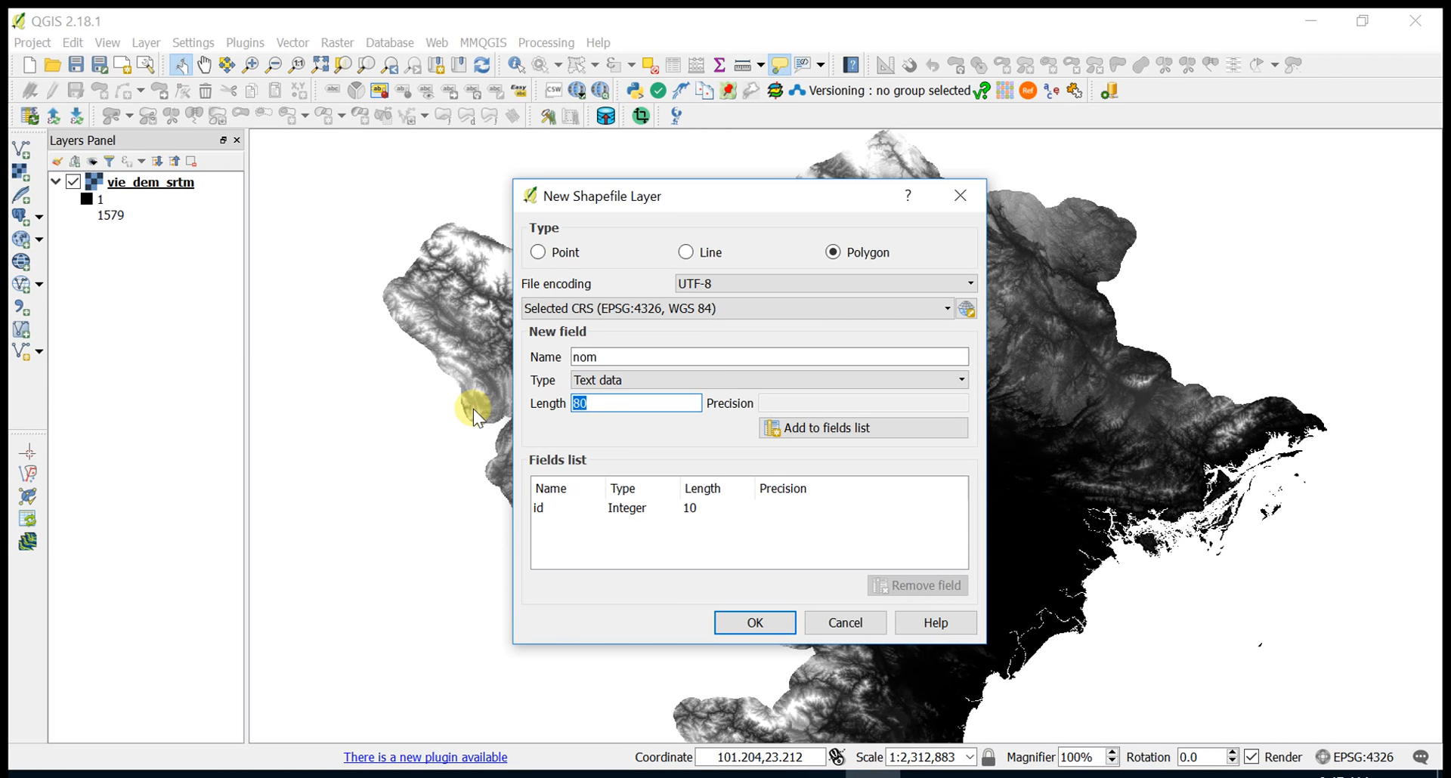
text(20)
click(846, 429)
- Add a decimal number field named aire with length 5 and precision 3 to the new shapefile's fields list
click(742, 359)
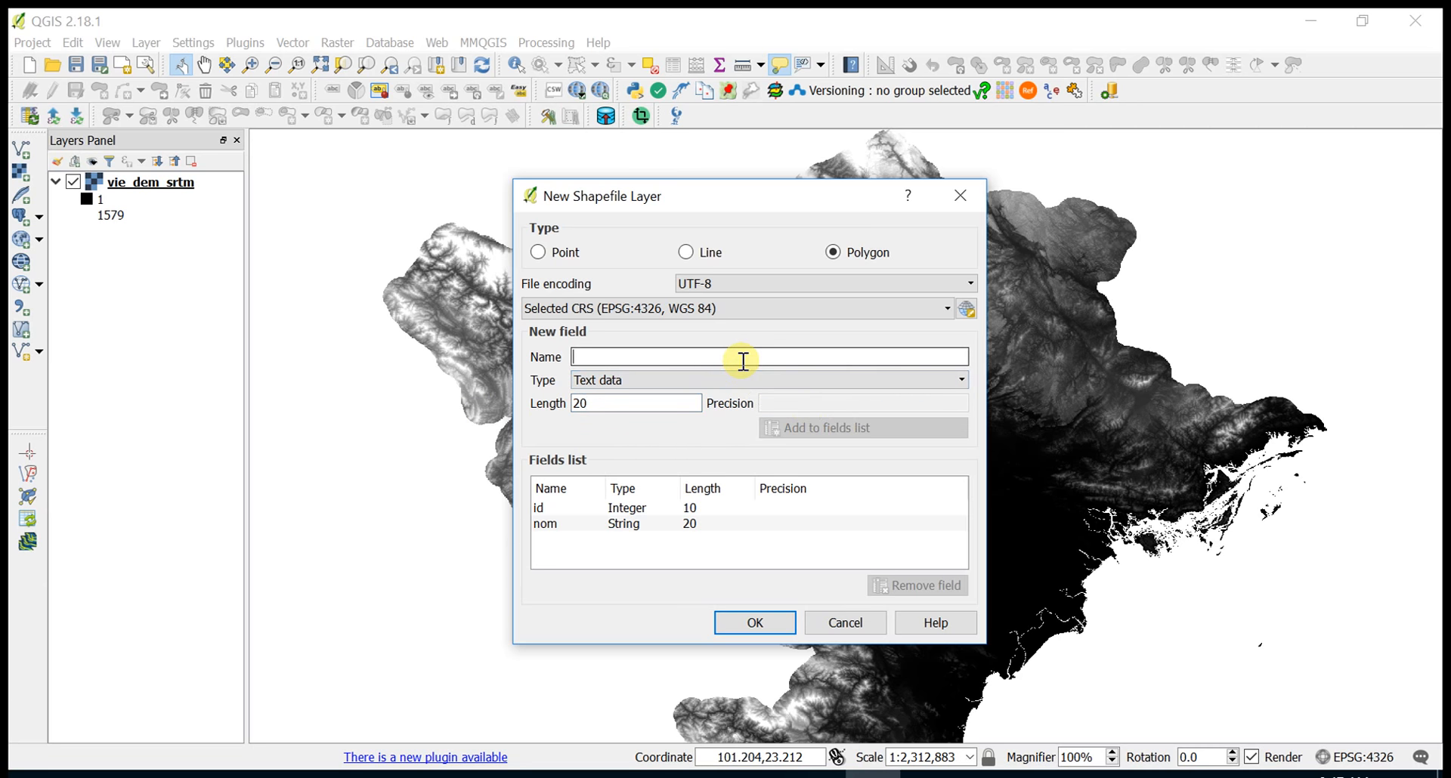
text(aire)
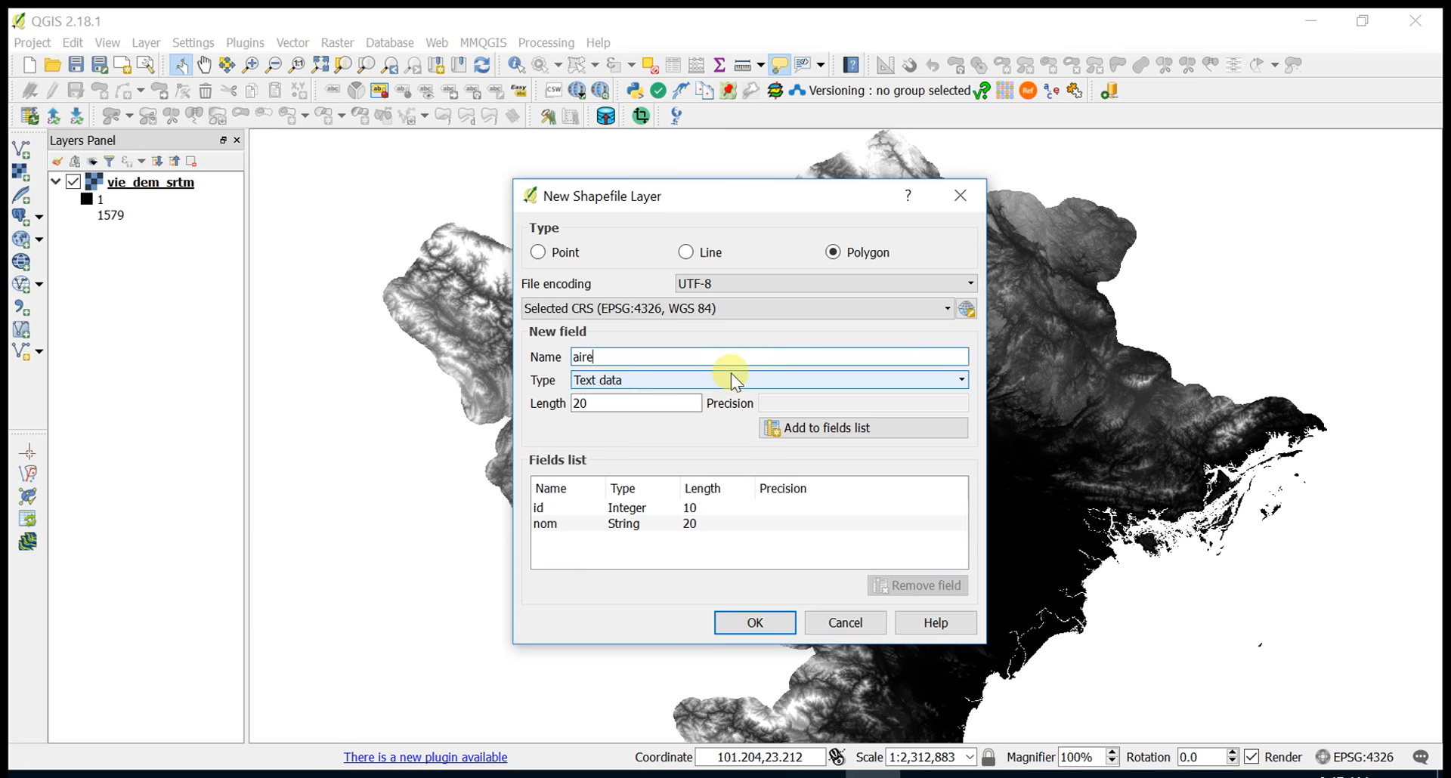
click(731, 378)
click(692, 425)
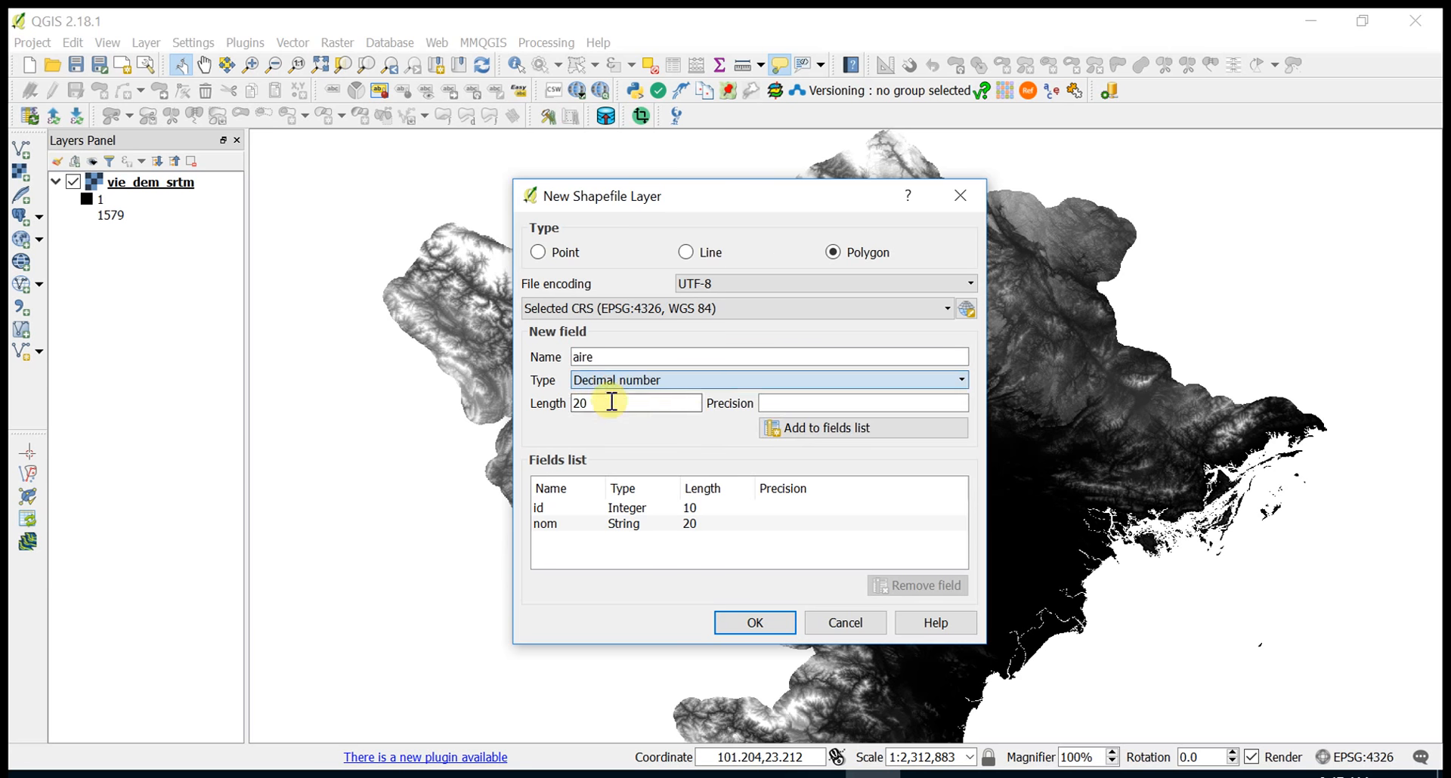
drag(609, 402, 512, 415)
text(1)
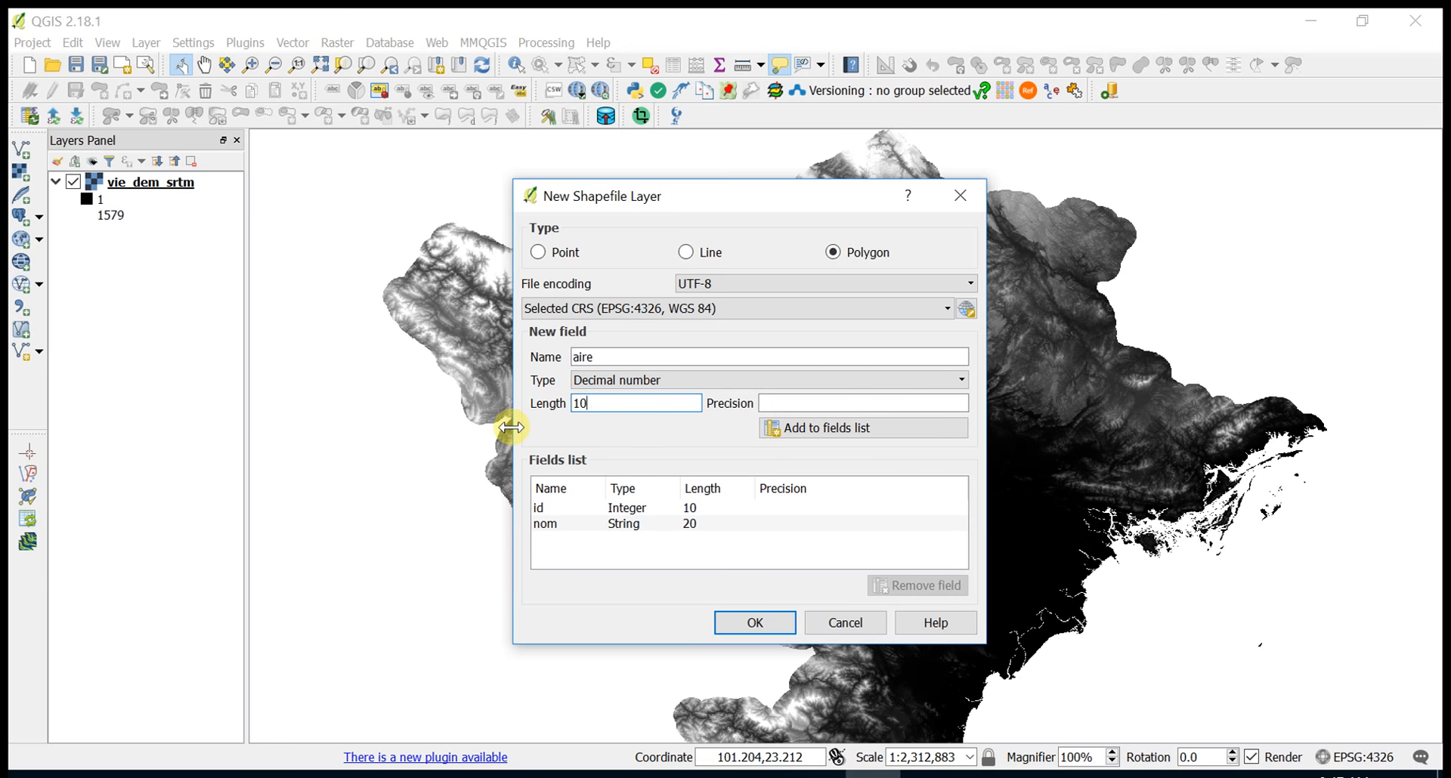
click(824, 403)
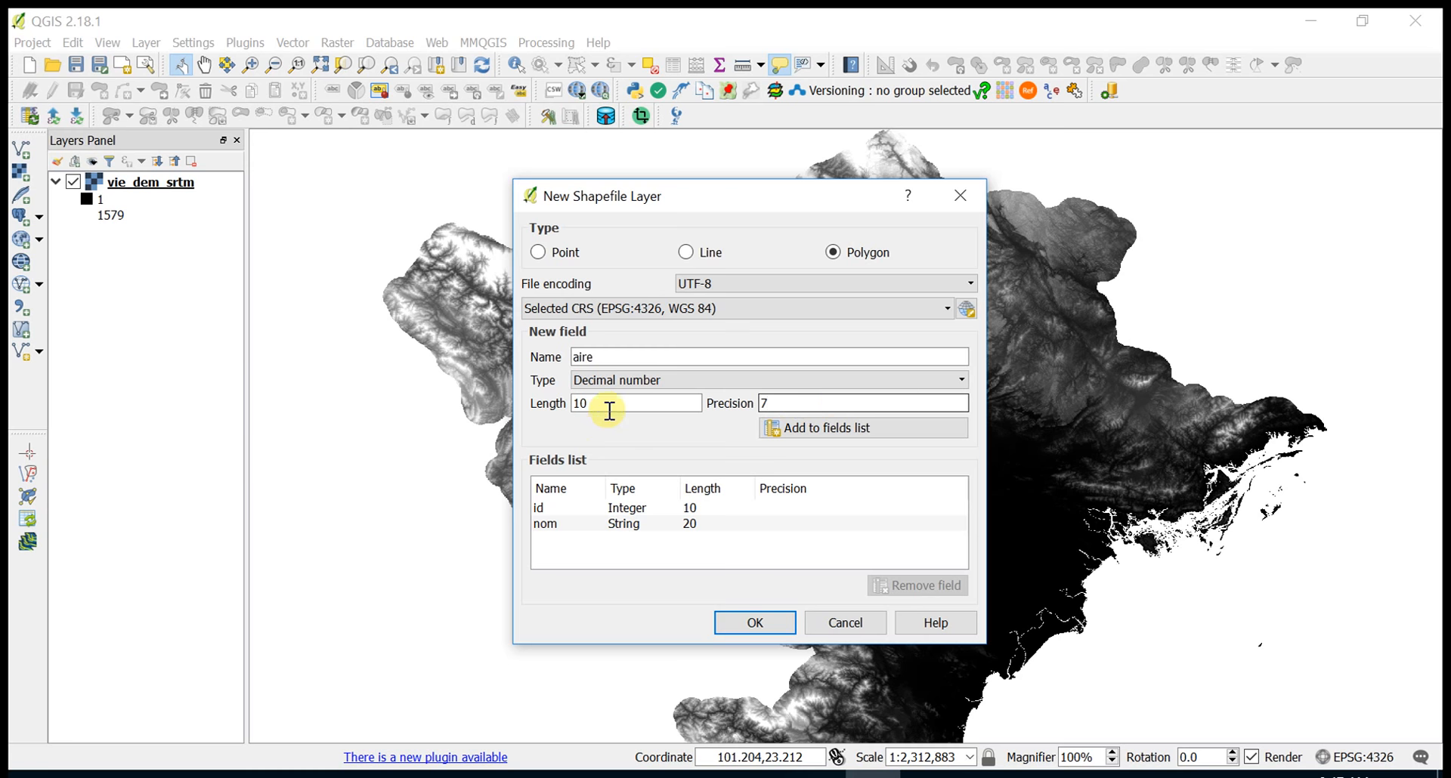
drag(605, 403, 520, 420)
text(5)
key(Tab)
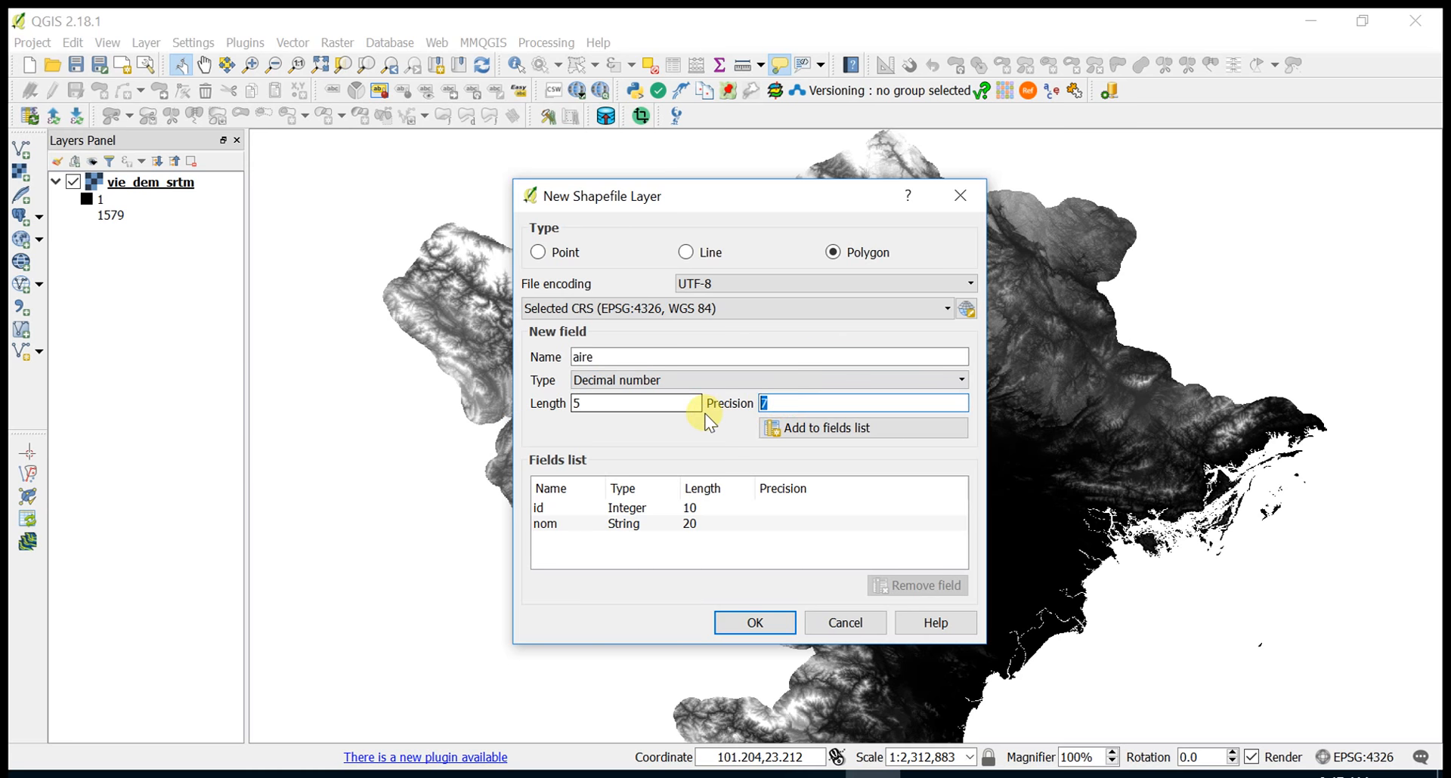
text(3)
click(827, 428)
- Accept the new shapefile definition and save the layer as Zone Interet in the HMS folder
click(559, 522)
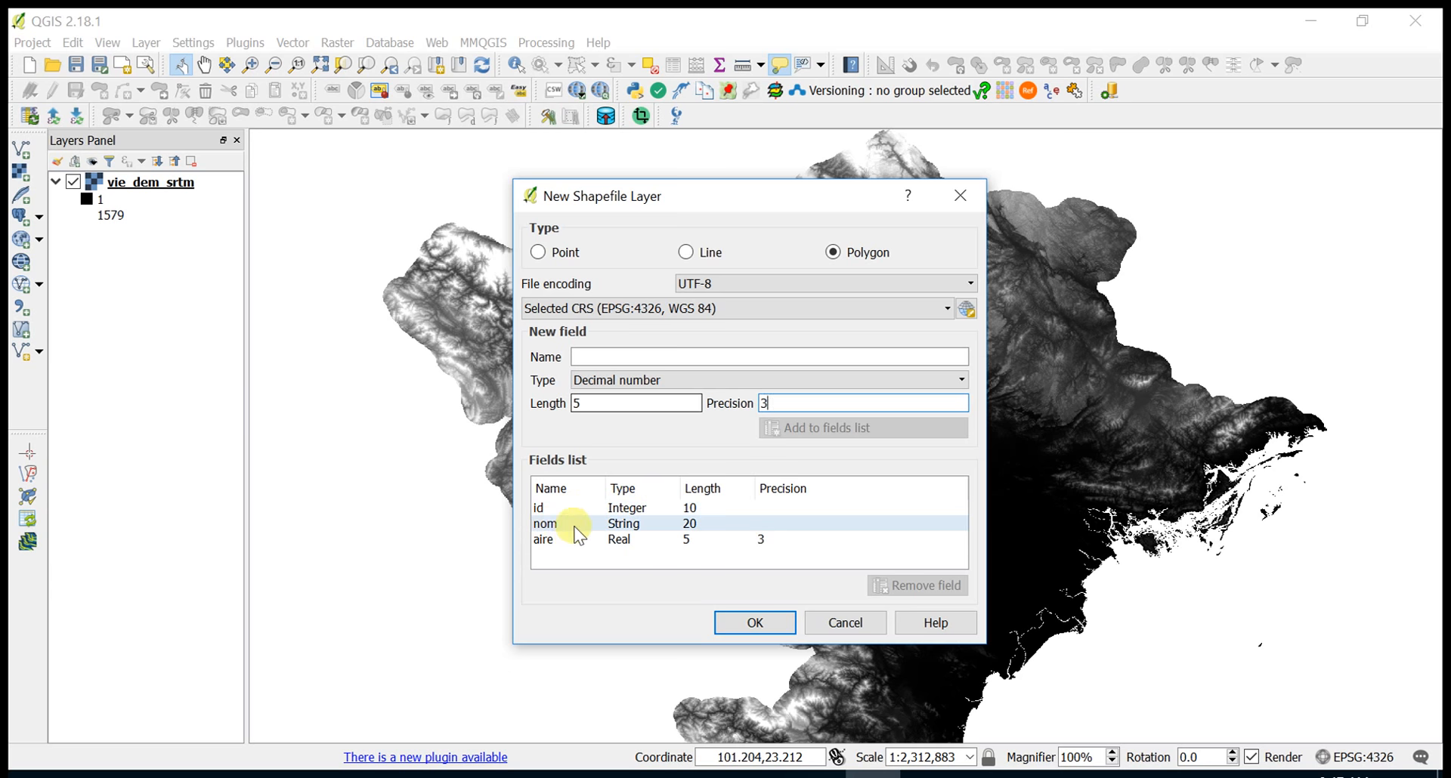
click(572, 539)
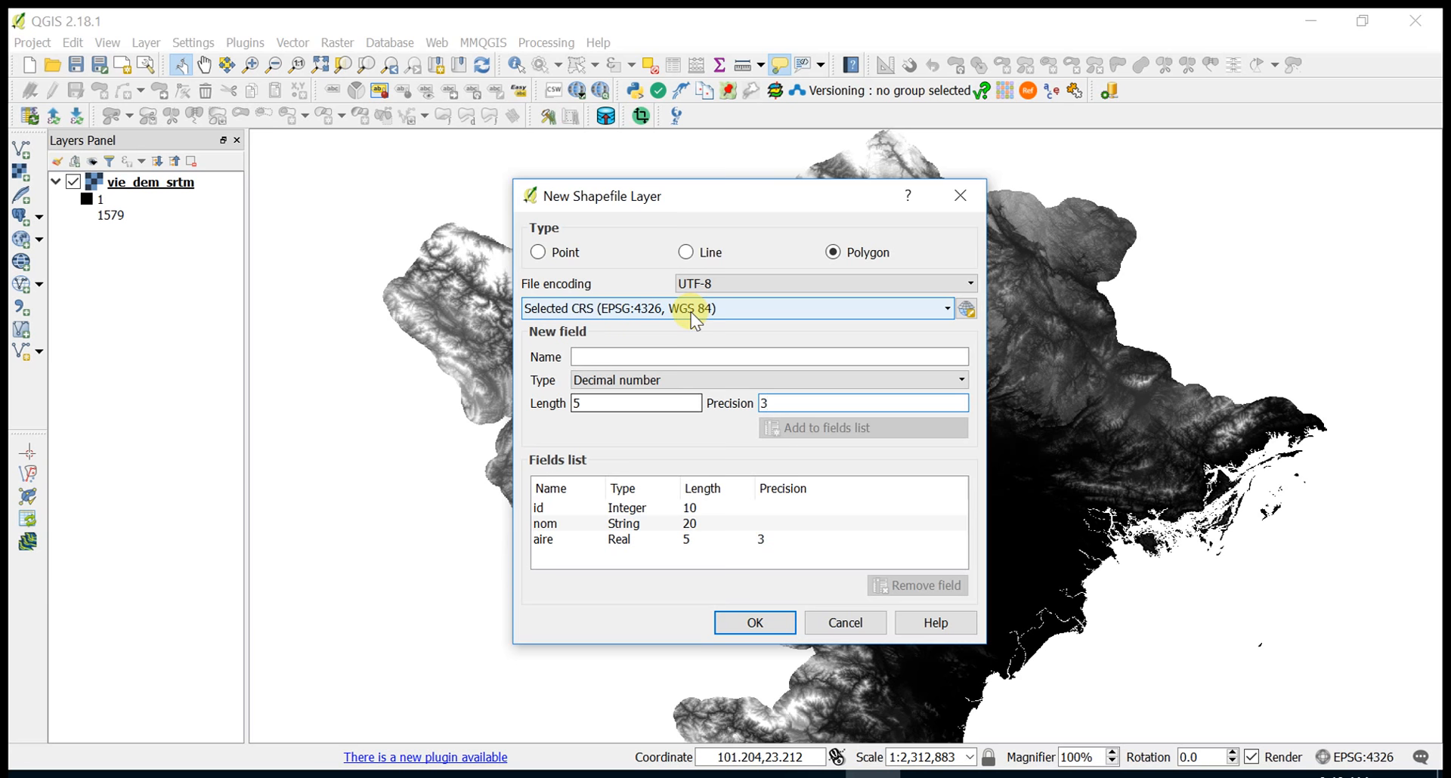
click(772, 630)
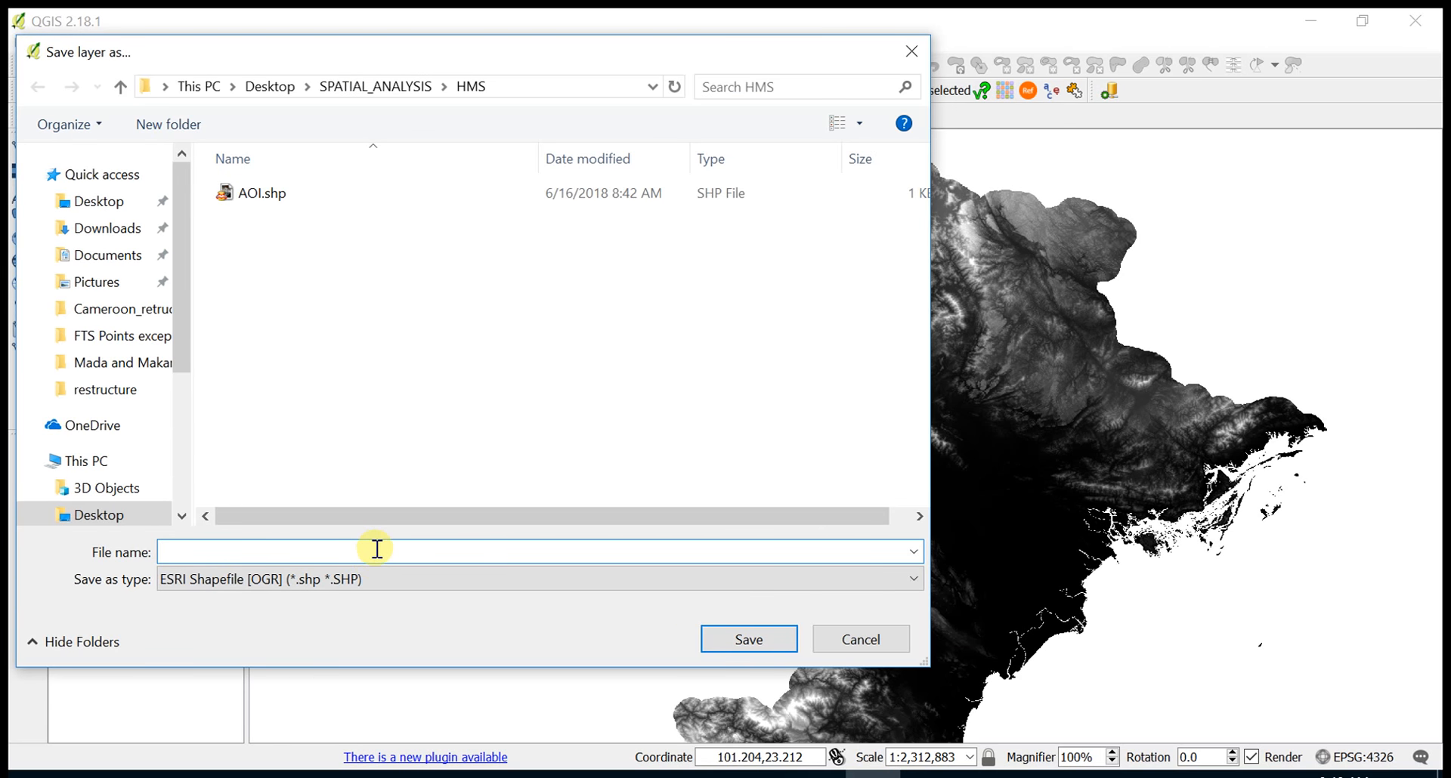
text(Zone In)
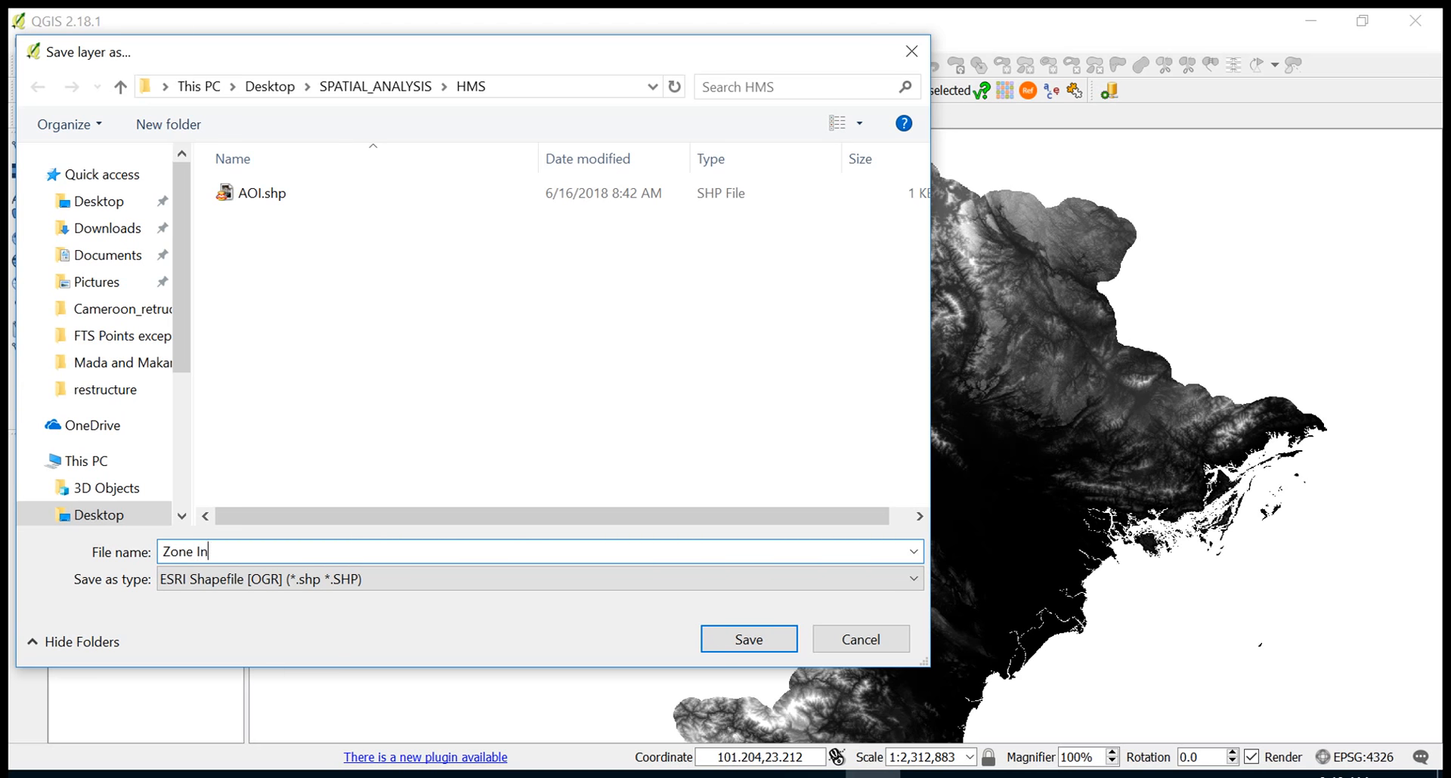
text(teret)
key(Return)
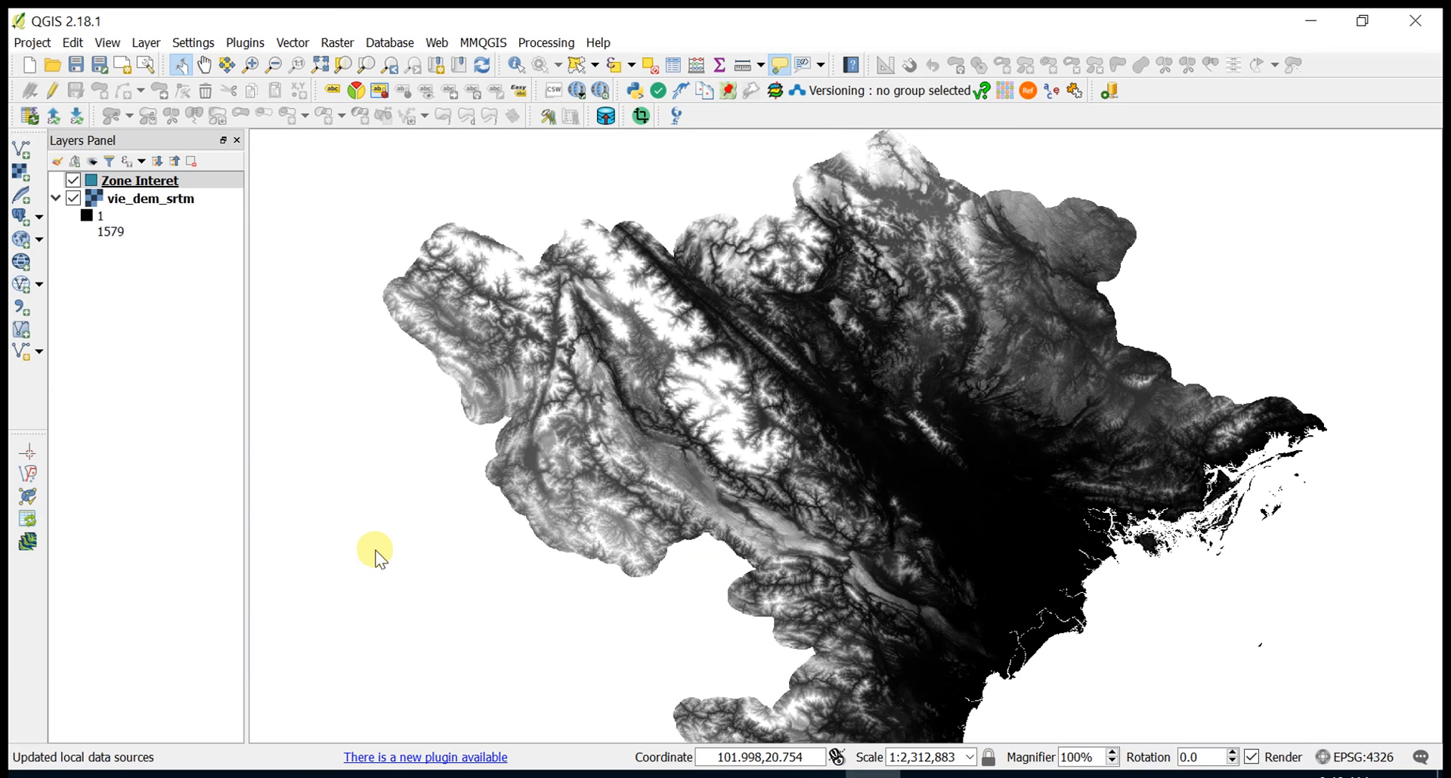
- Check the fields in the Zone Interet layer's attribute table and close the table
click(120, 181)
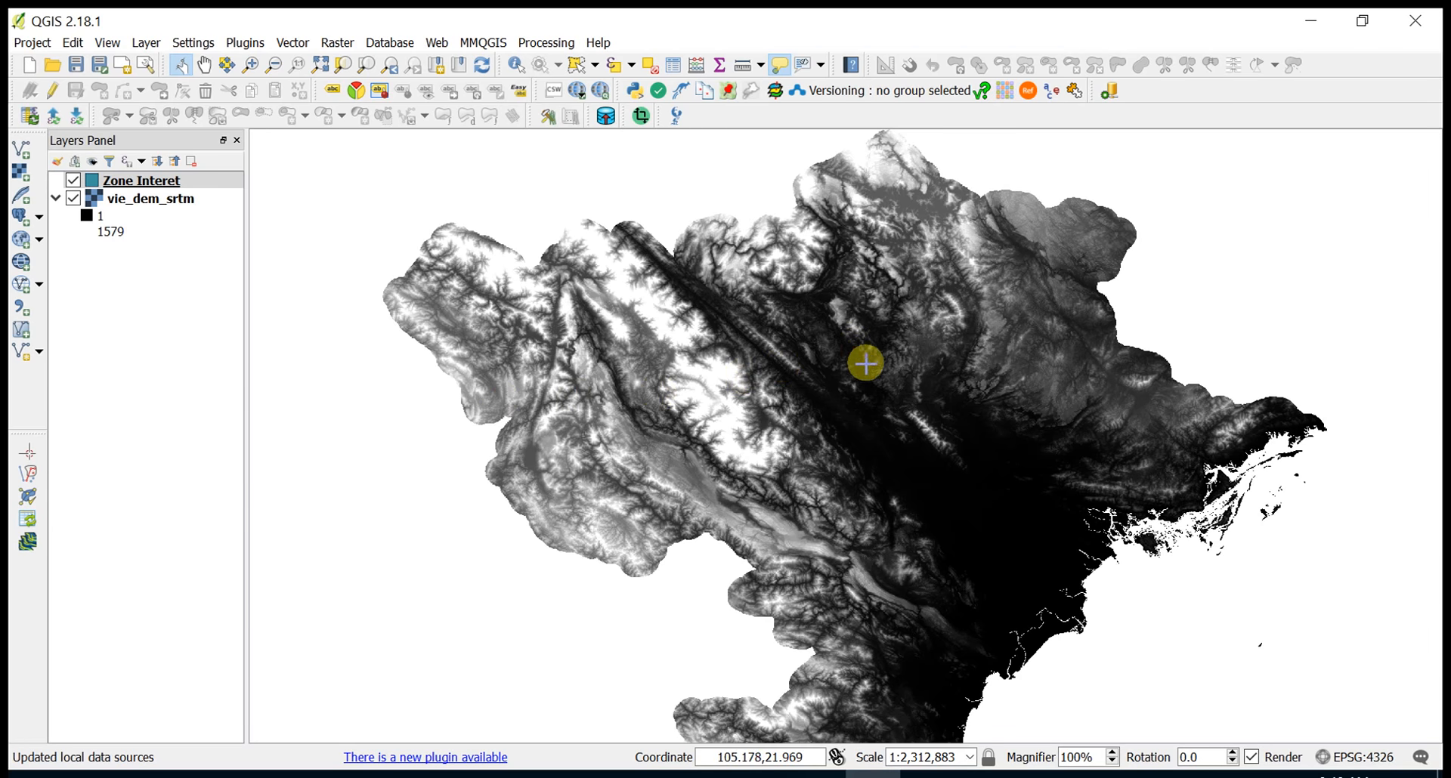
click(148, 185)
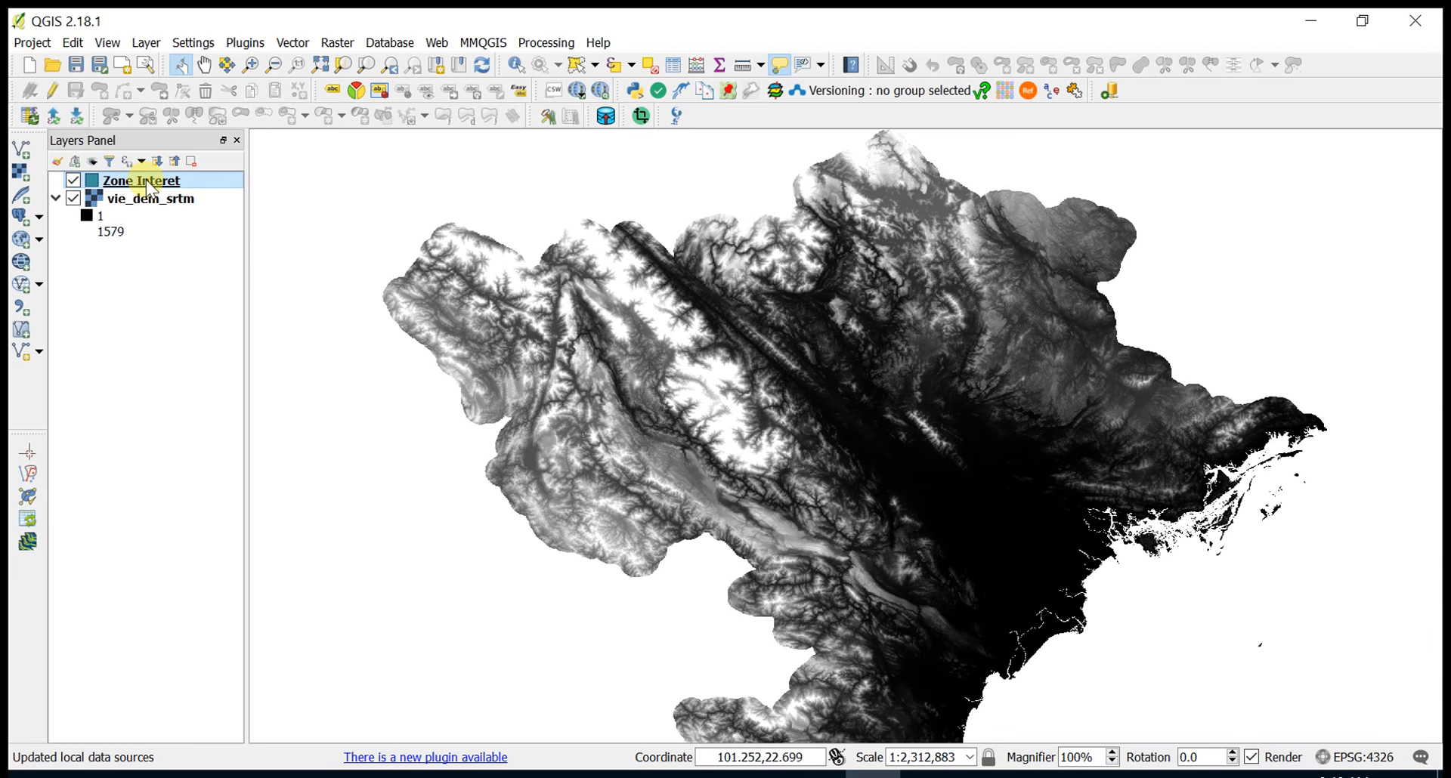
right_click(148, 183)
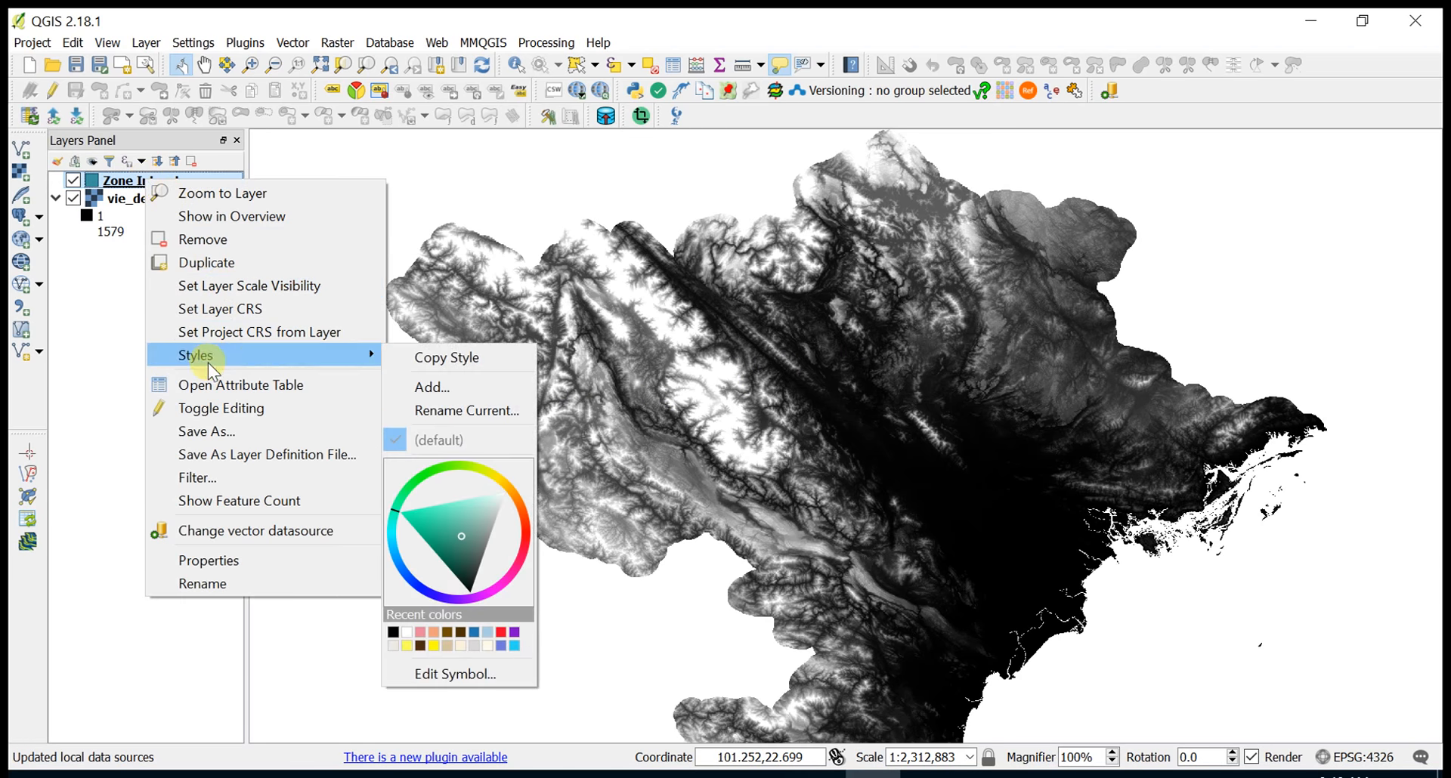
click(197, 386)
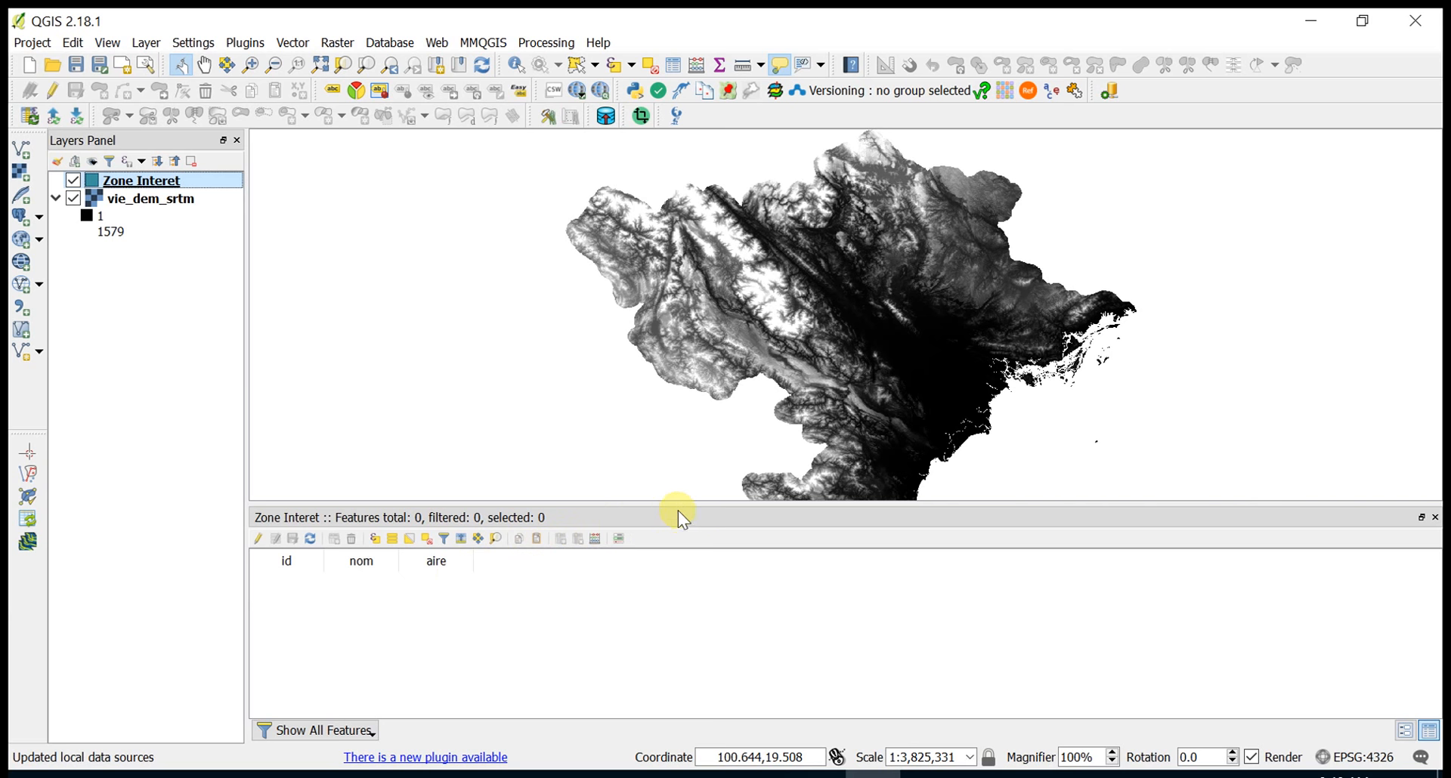
click(1435, 518)
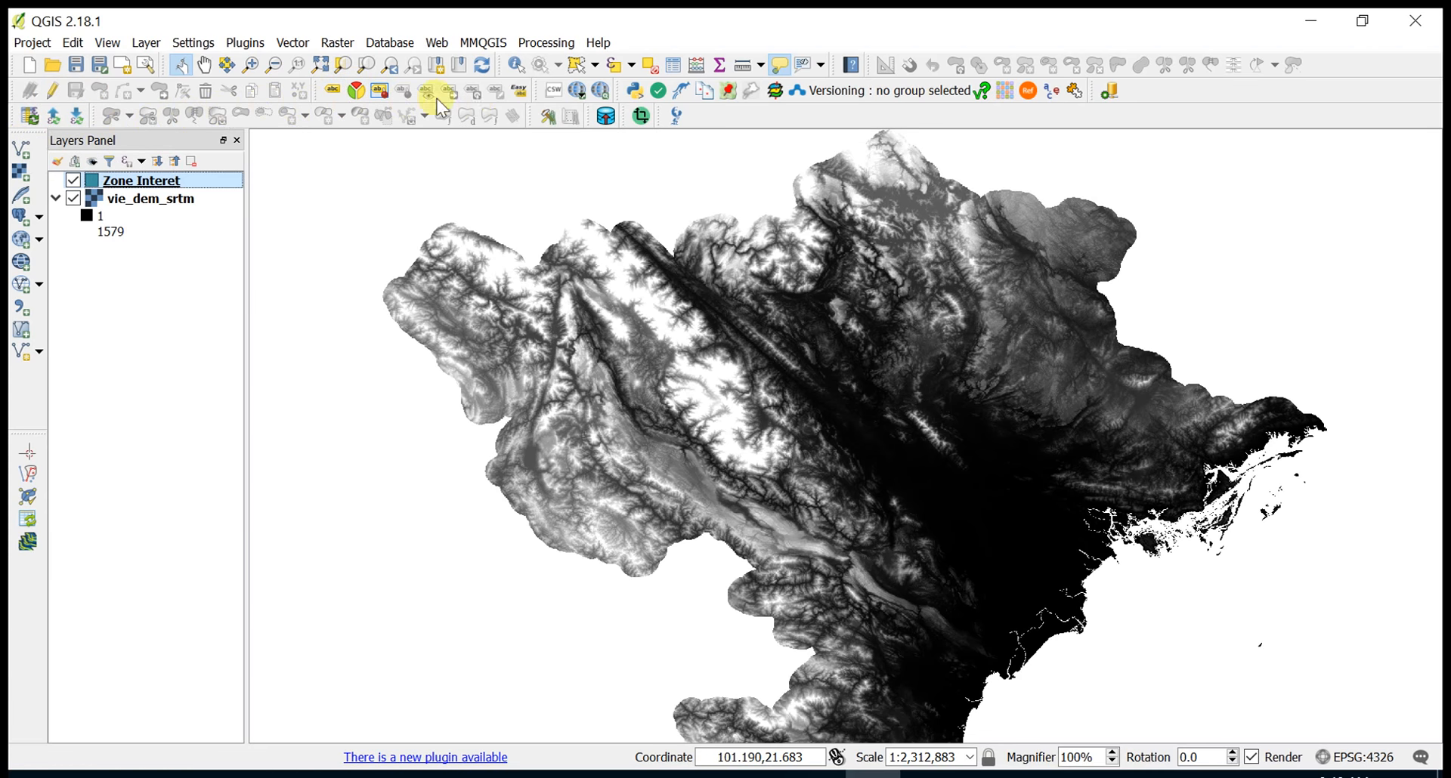
- Put the Zone Interet layer into edit mode and draw a full circle with Add Circular String around the northern part of the raster
right_click(135, 178)
click(262, 411)
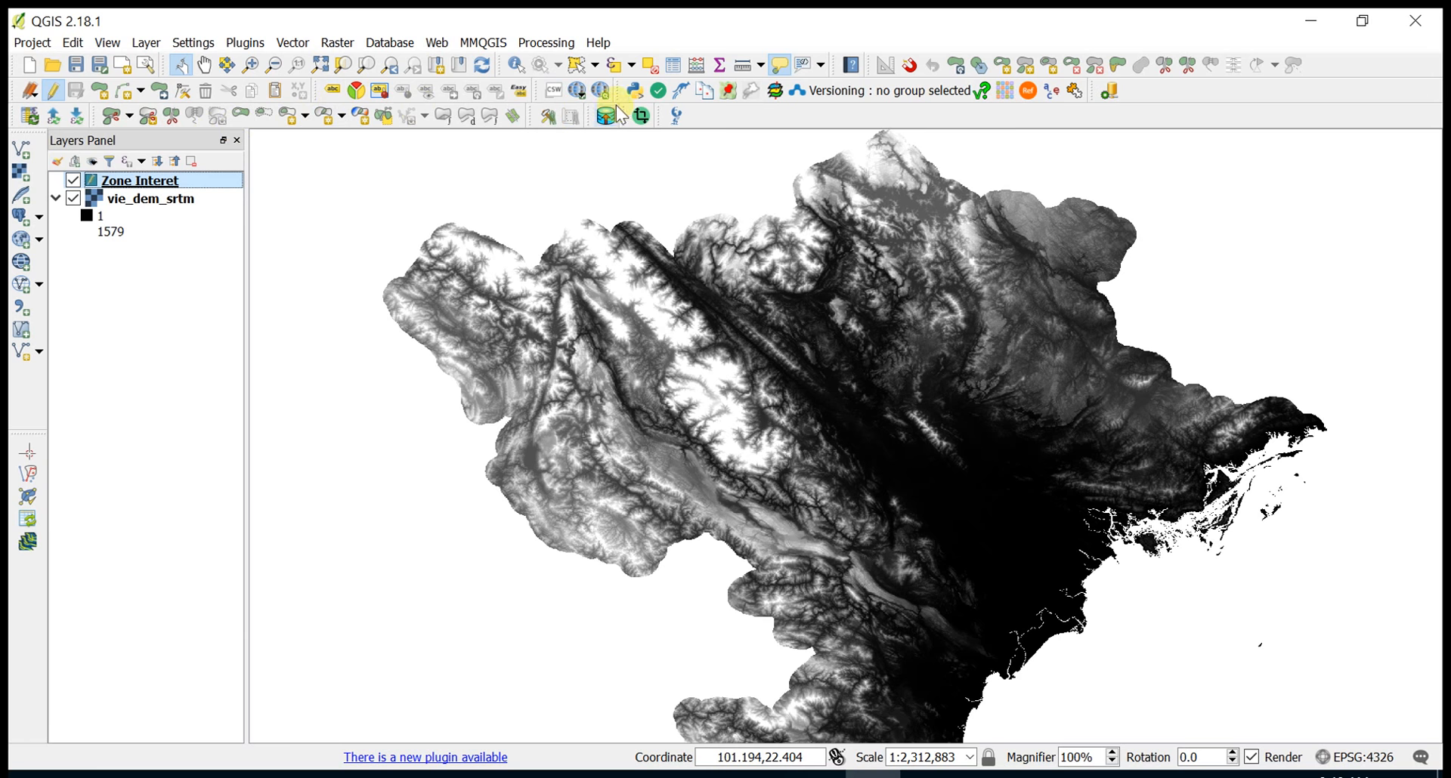
click(142, 96)
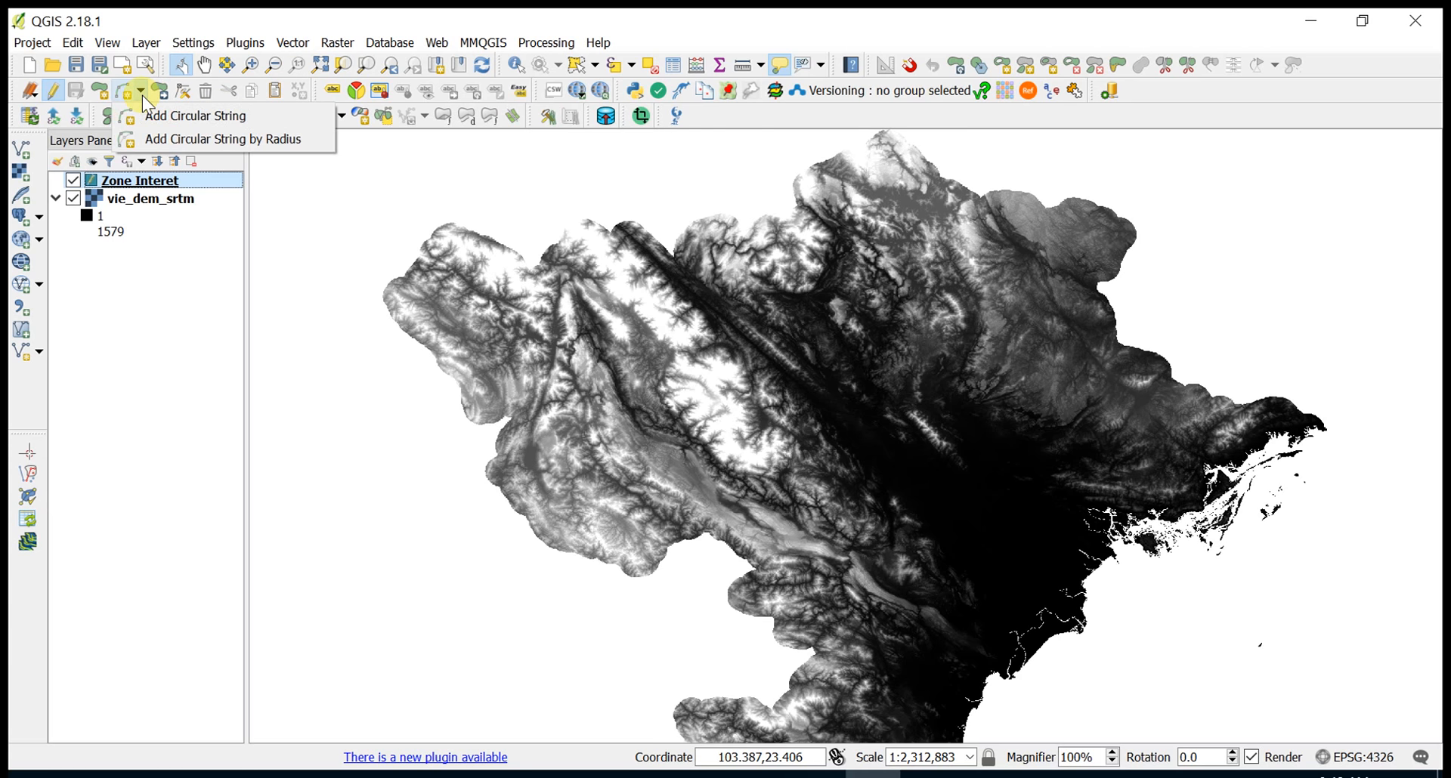
click(189, 115)
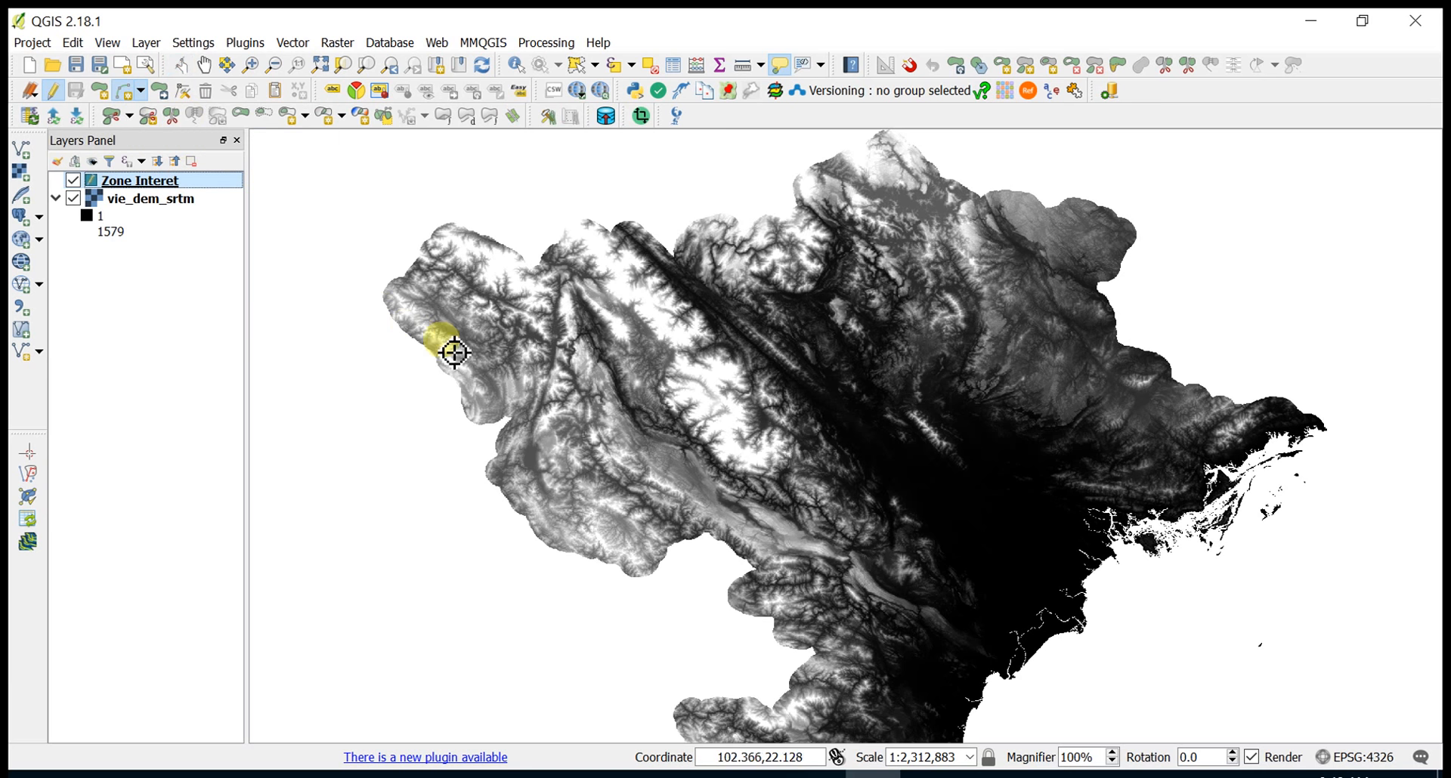
scroll(611, 403, down, 1)
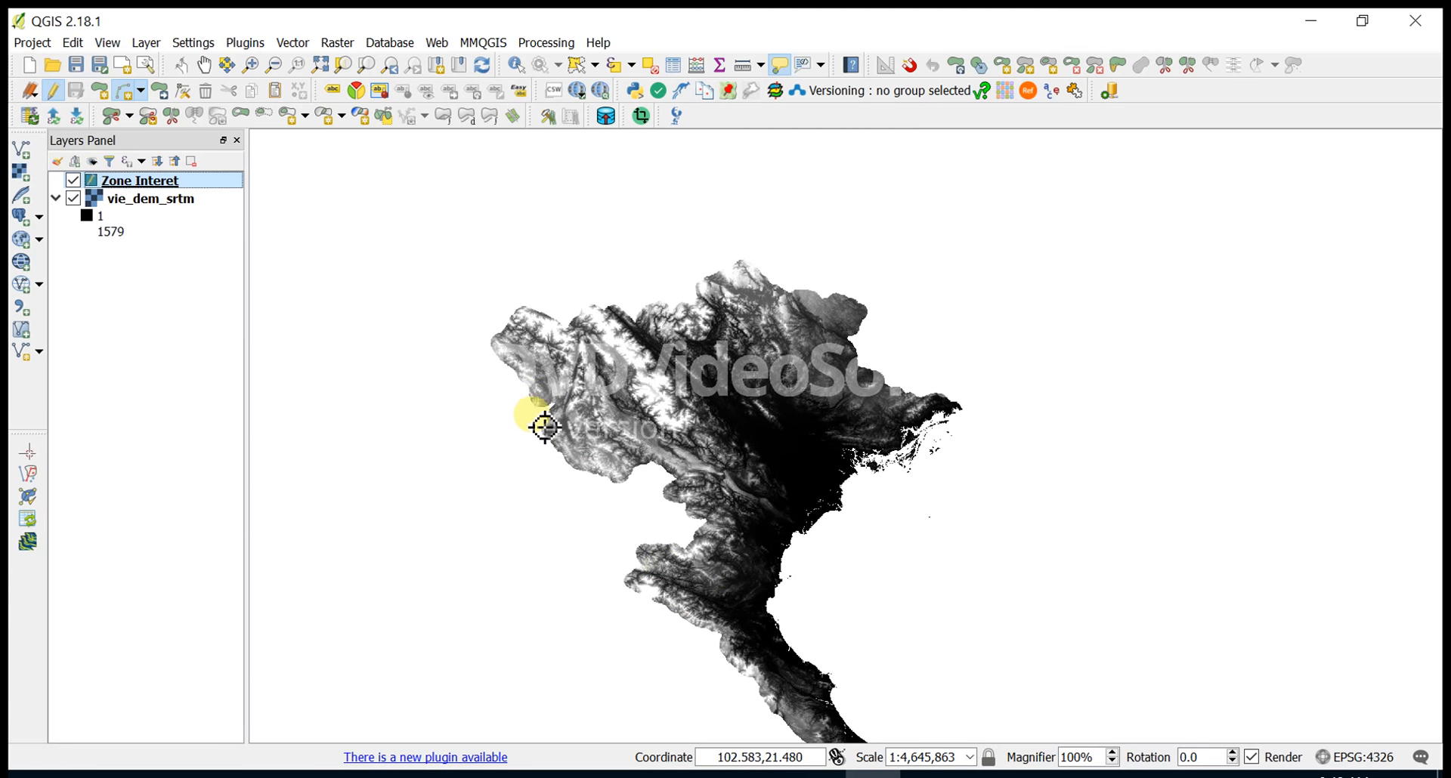
click(543, 441)
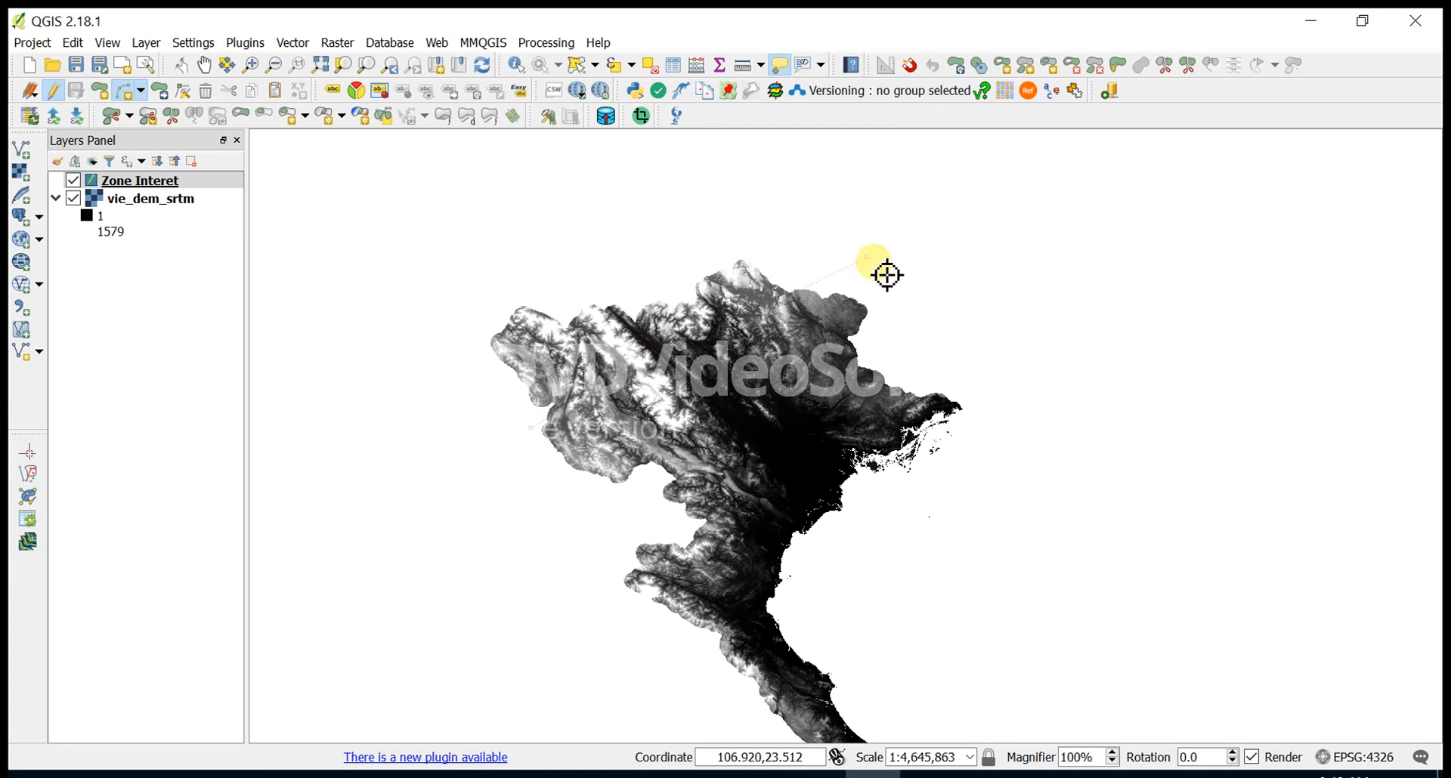
click(964, 365)
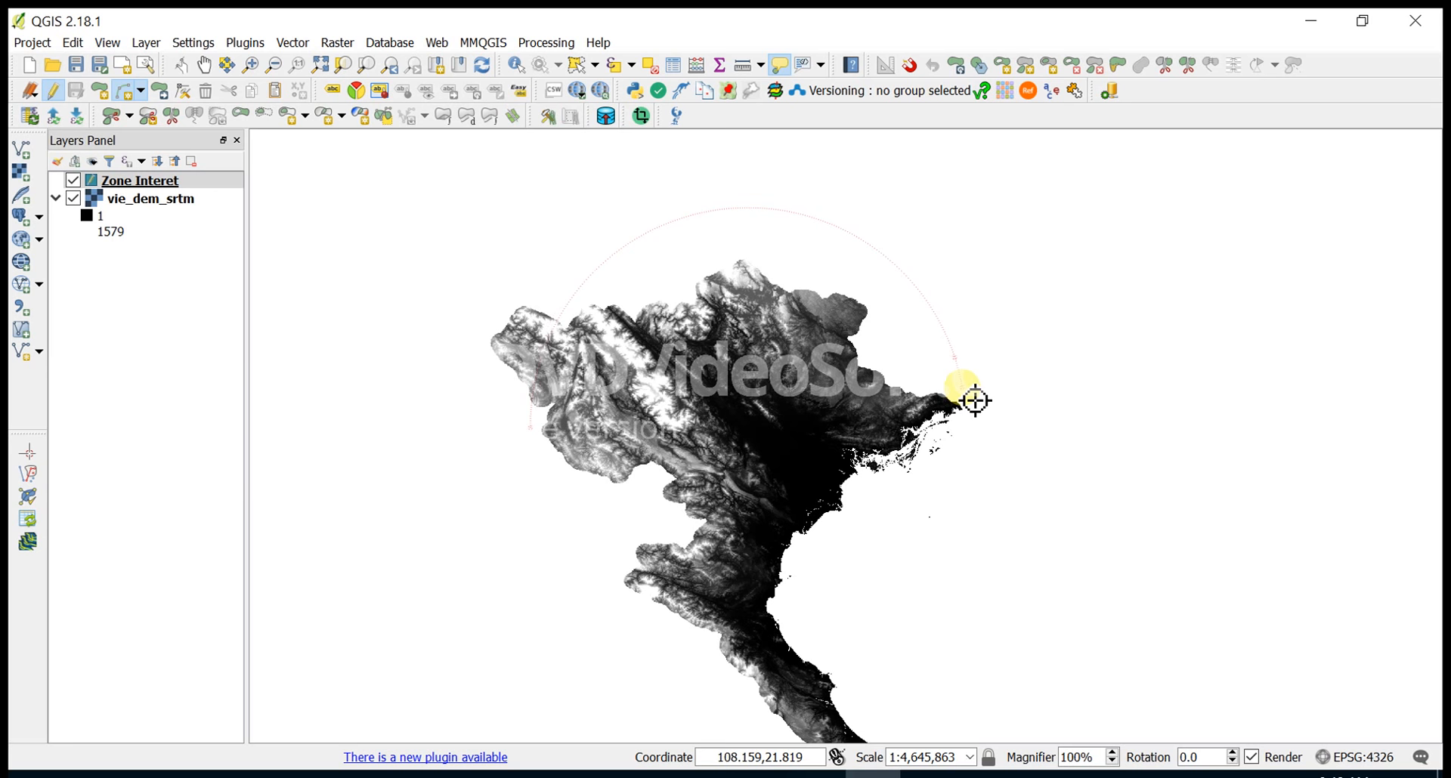
click(962, 387)
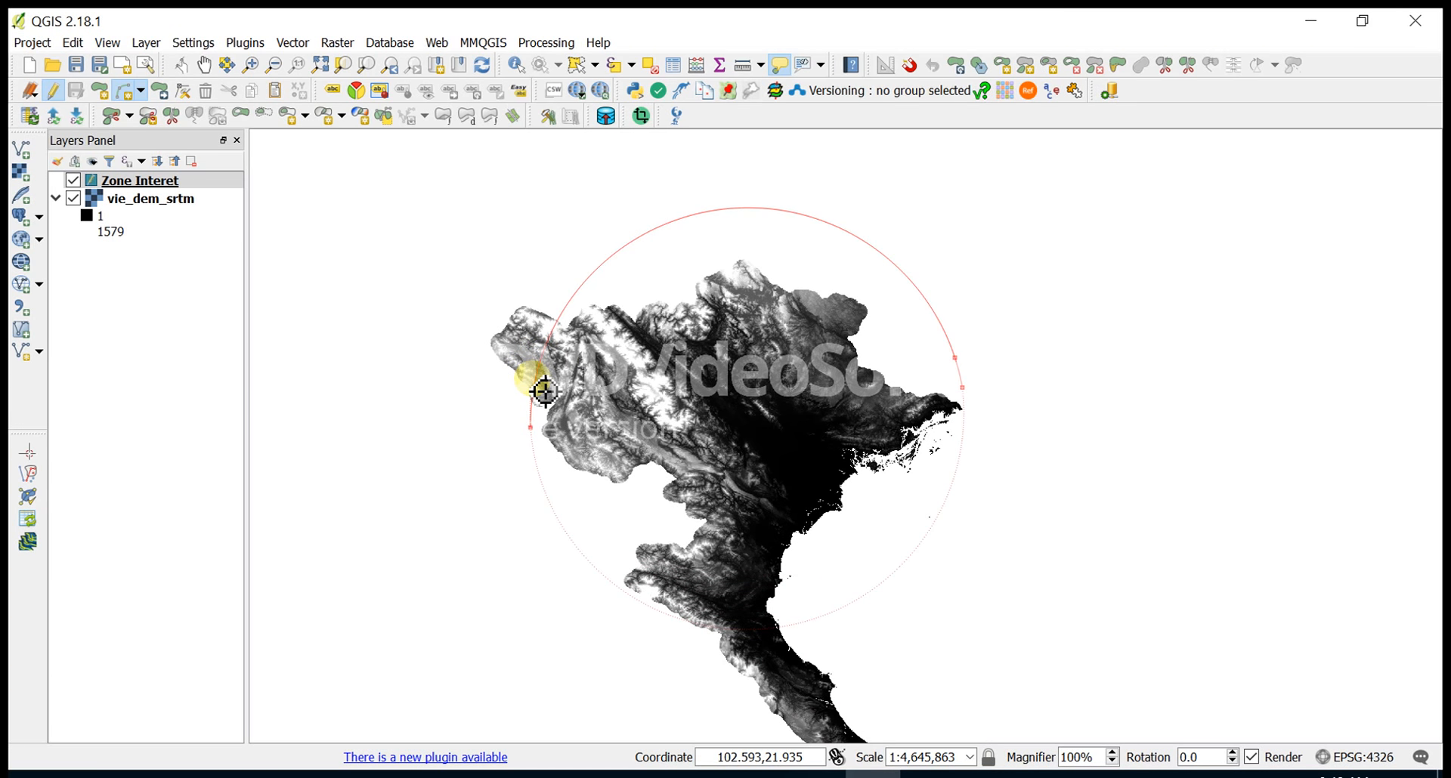
click(544, 391)
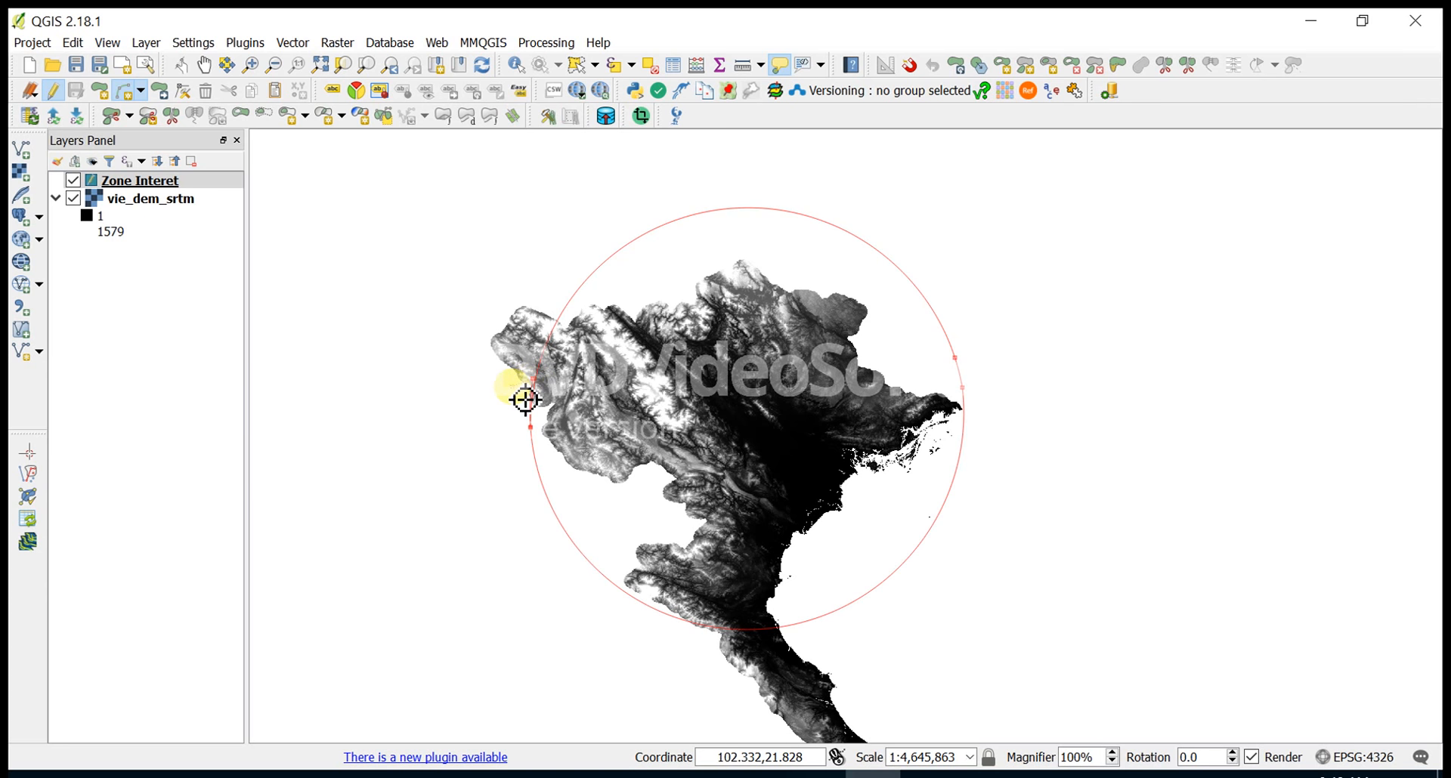
- Finish the circular polygon and set its nom attribute to HMS
right_click(525, 399)
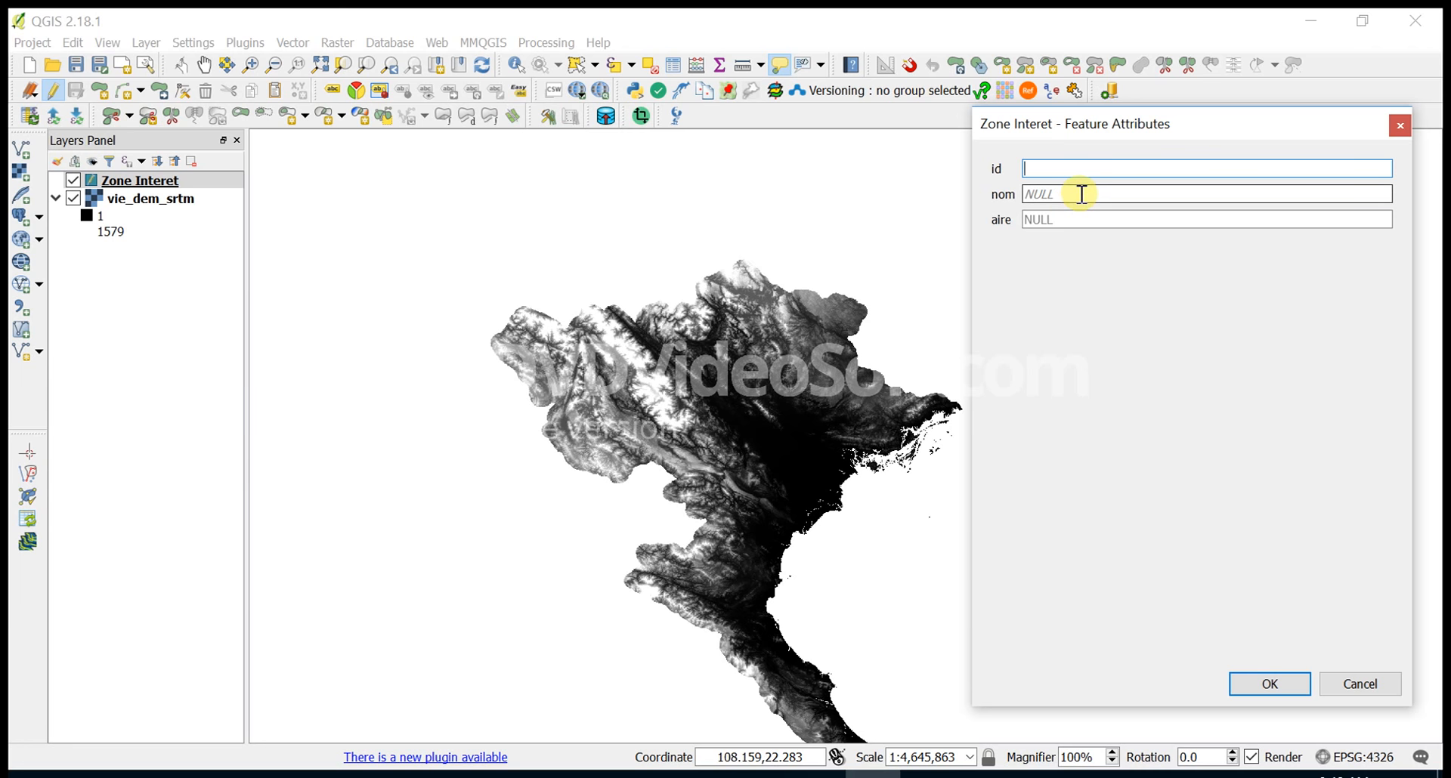
key(Tab)
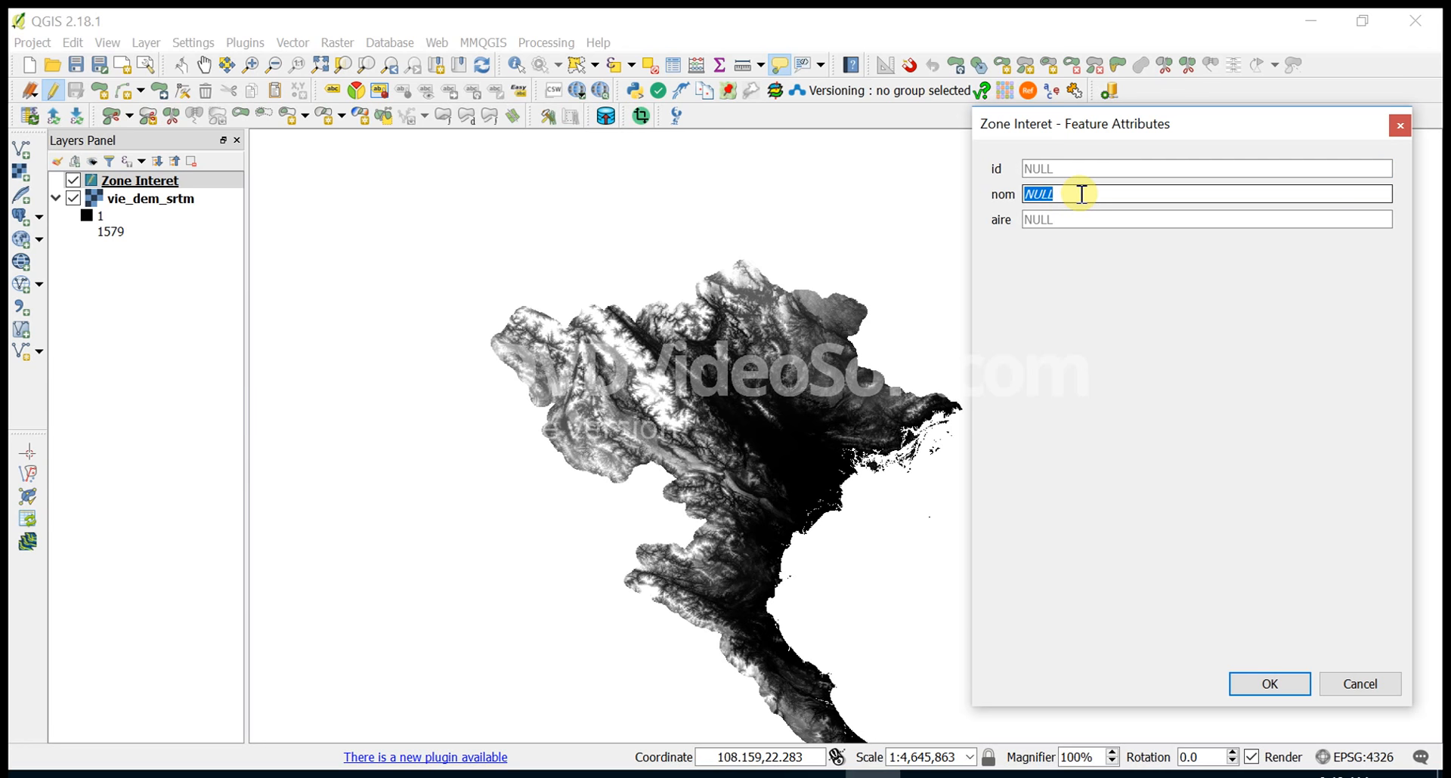
text(HMS)
click(1269, 684)
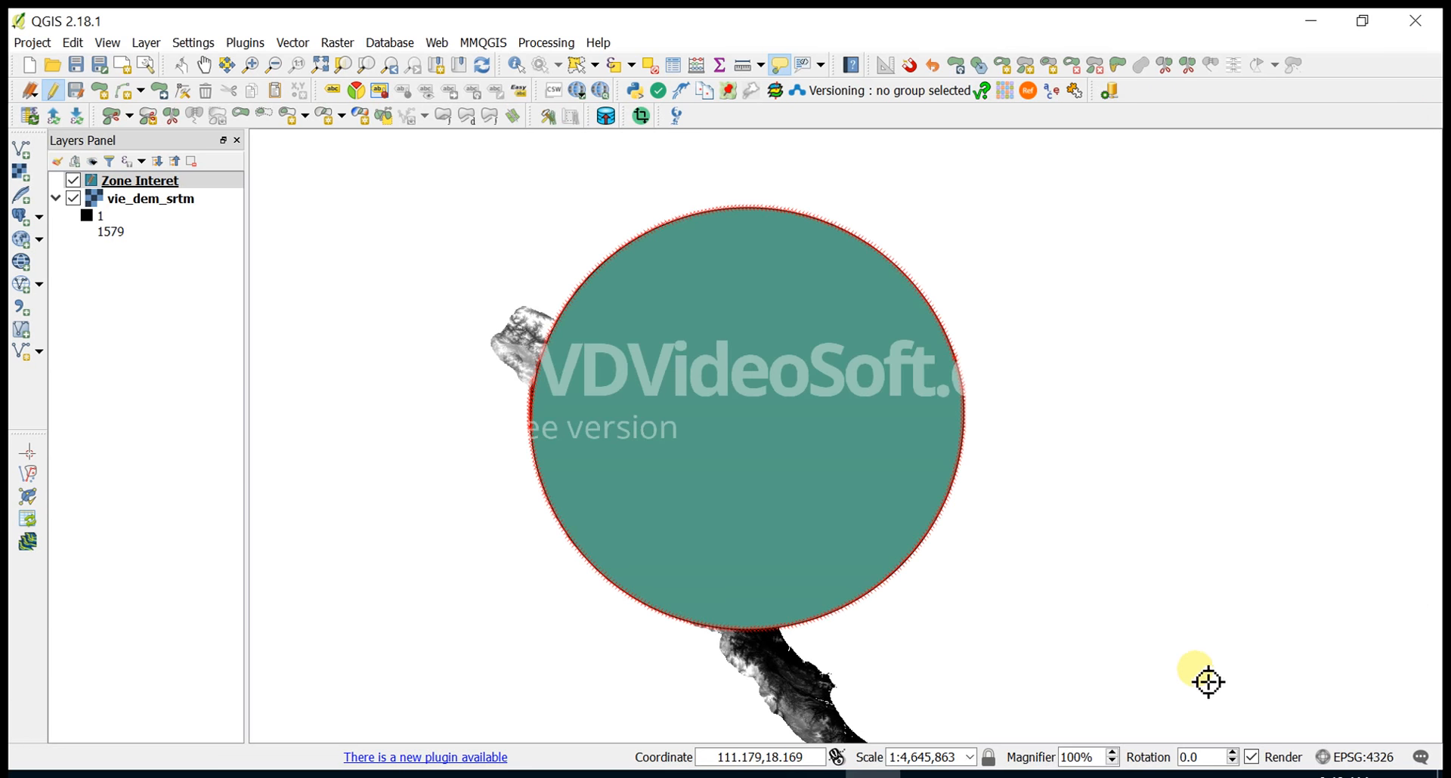
- Show the circular polygon's vertices with the Node Tool and examine its outline along the western and eastern edges
scroll(533, 412, up, 3)
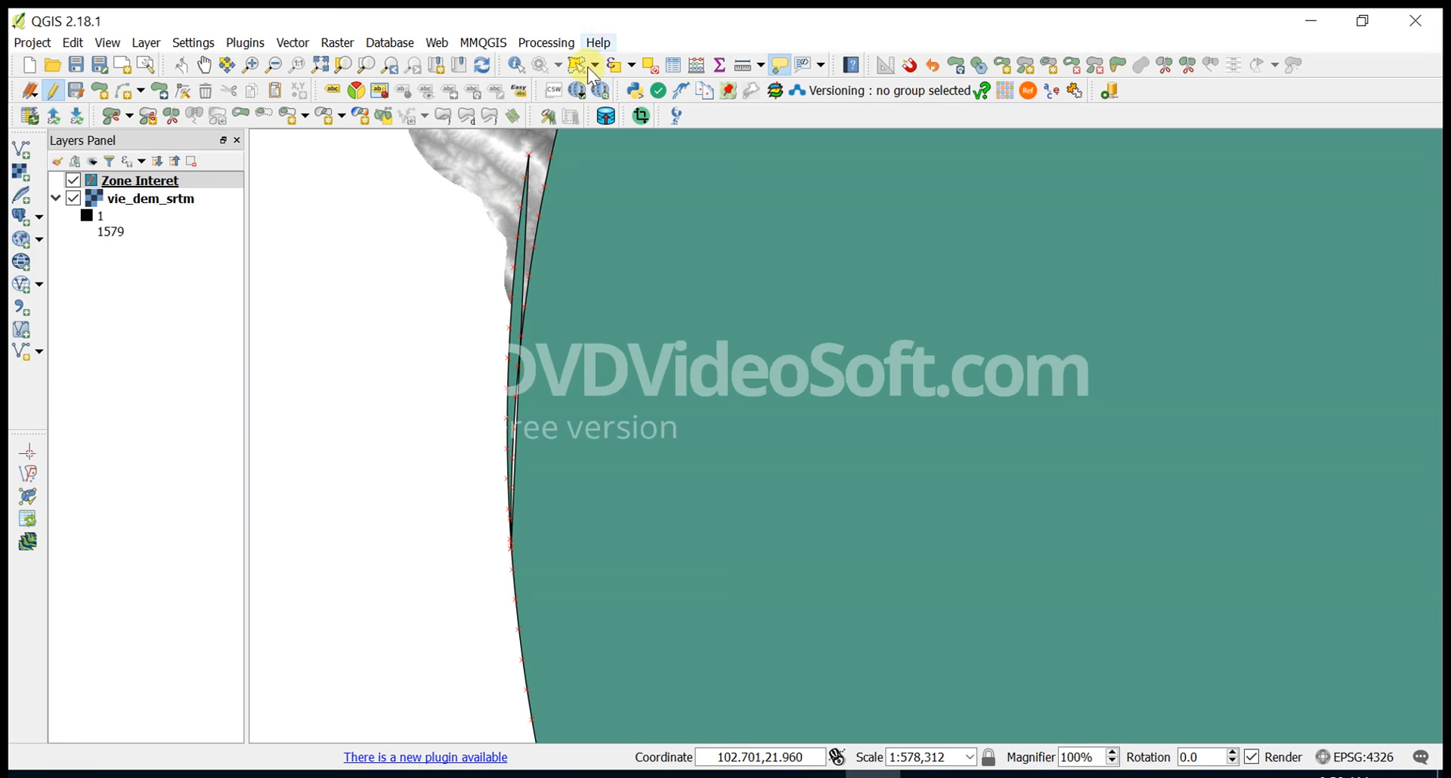
drag(595, 420, 583, 508)
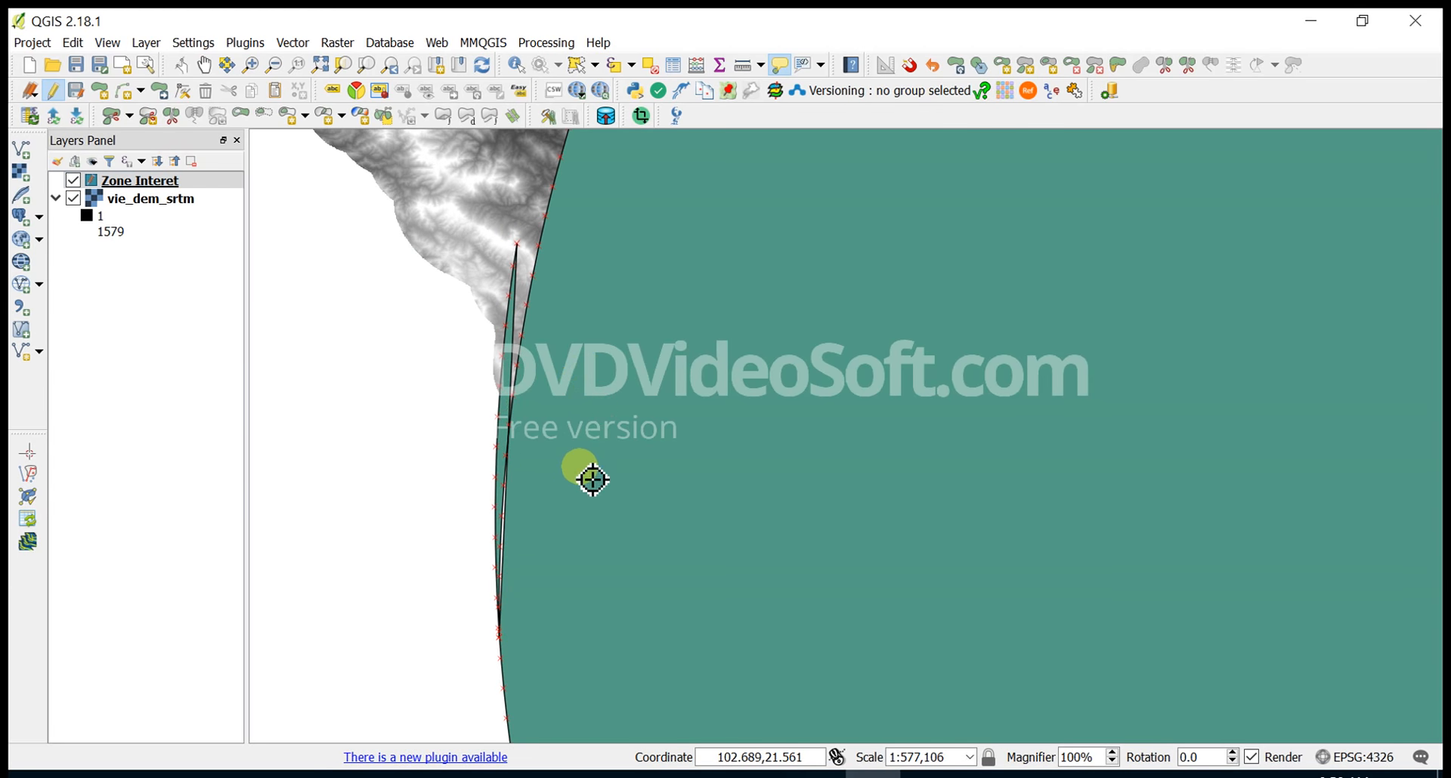
click(183, 90)
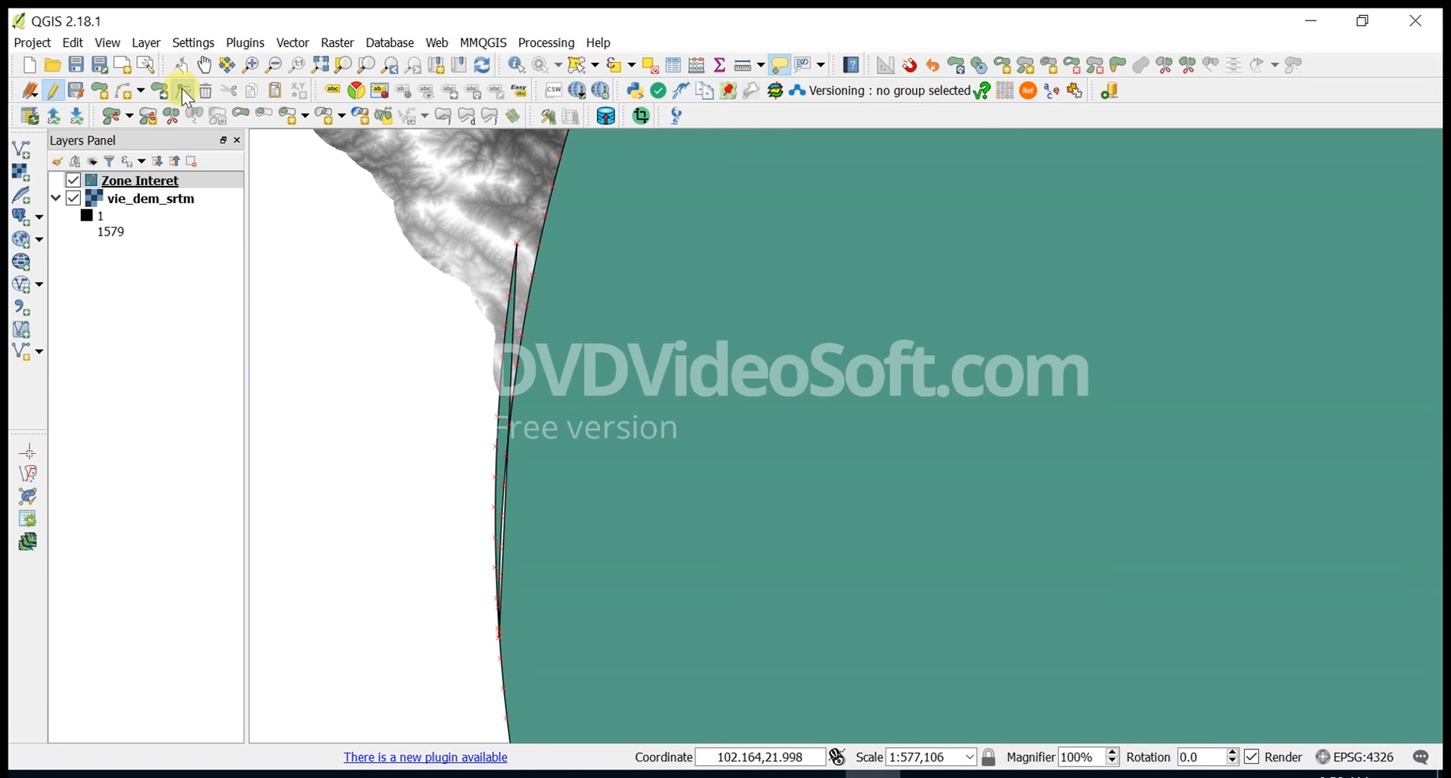
click(504, 381)
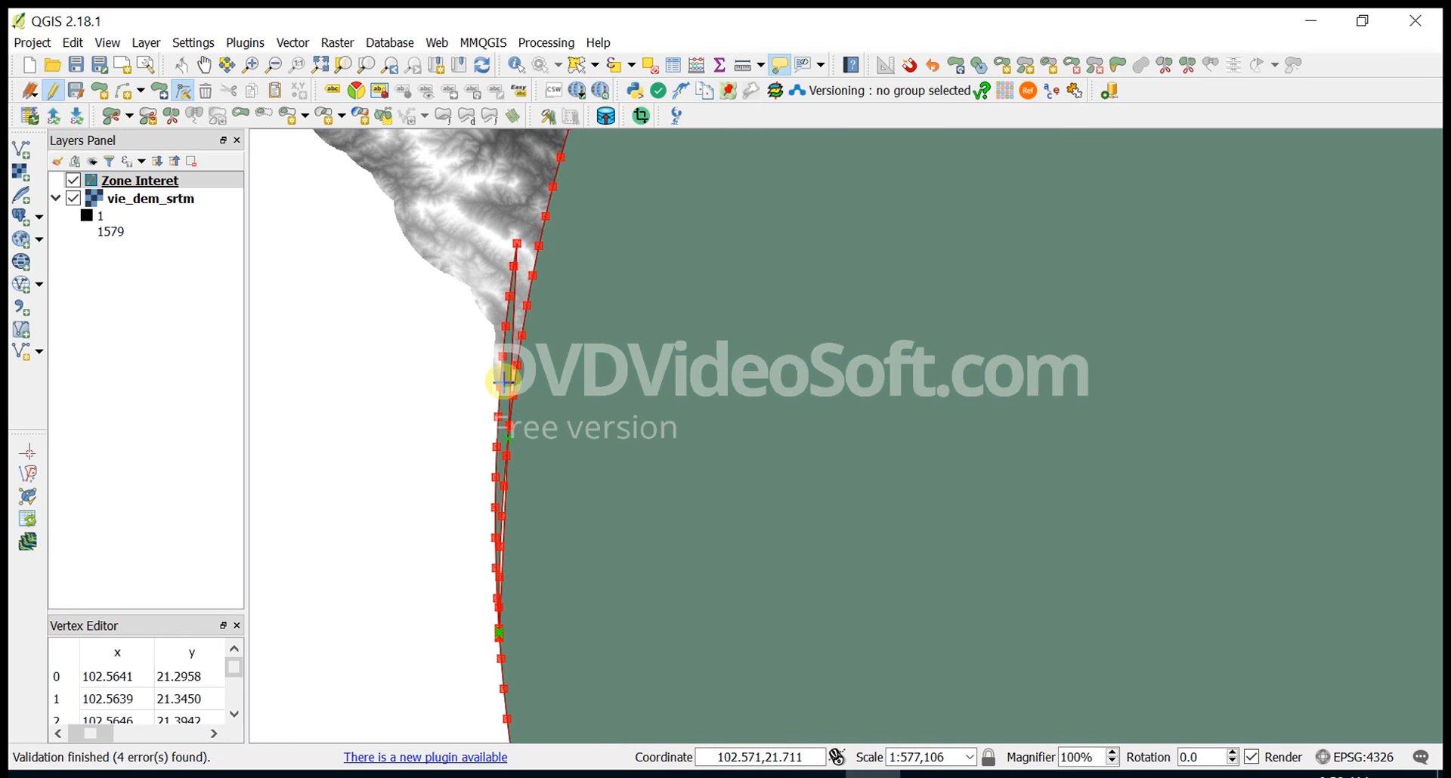
scroll(472, 442, down, 3)
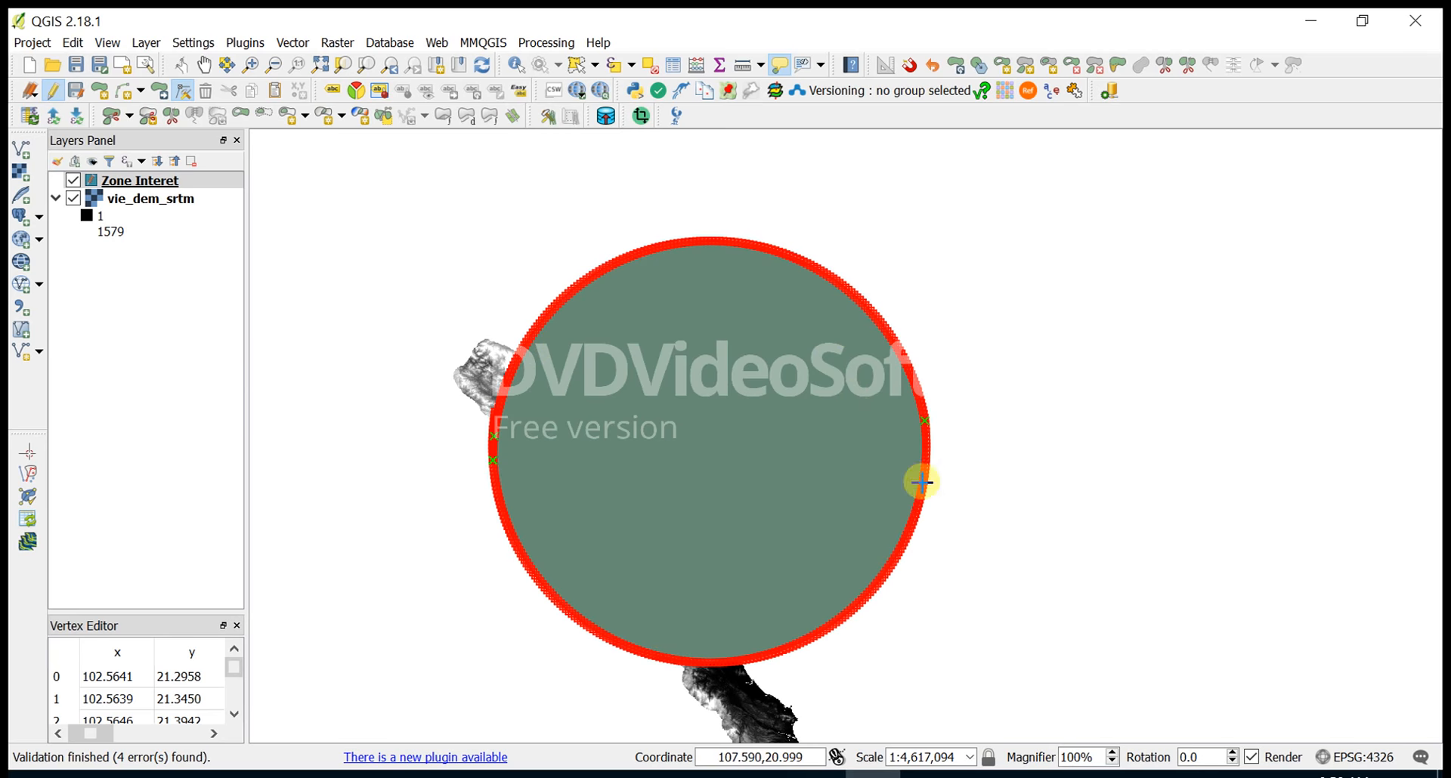
scroll(945, 423, up, 7)
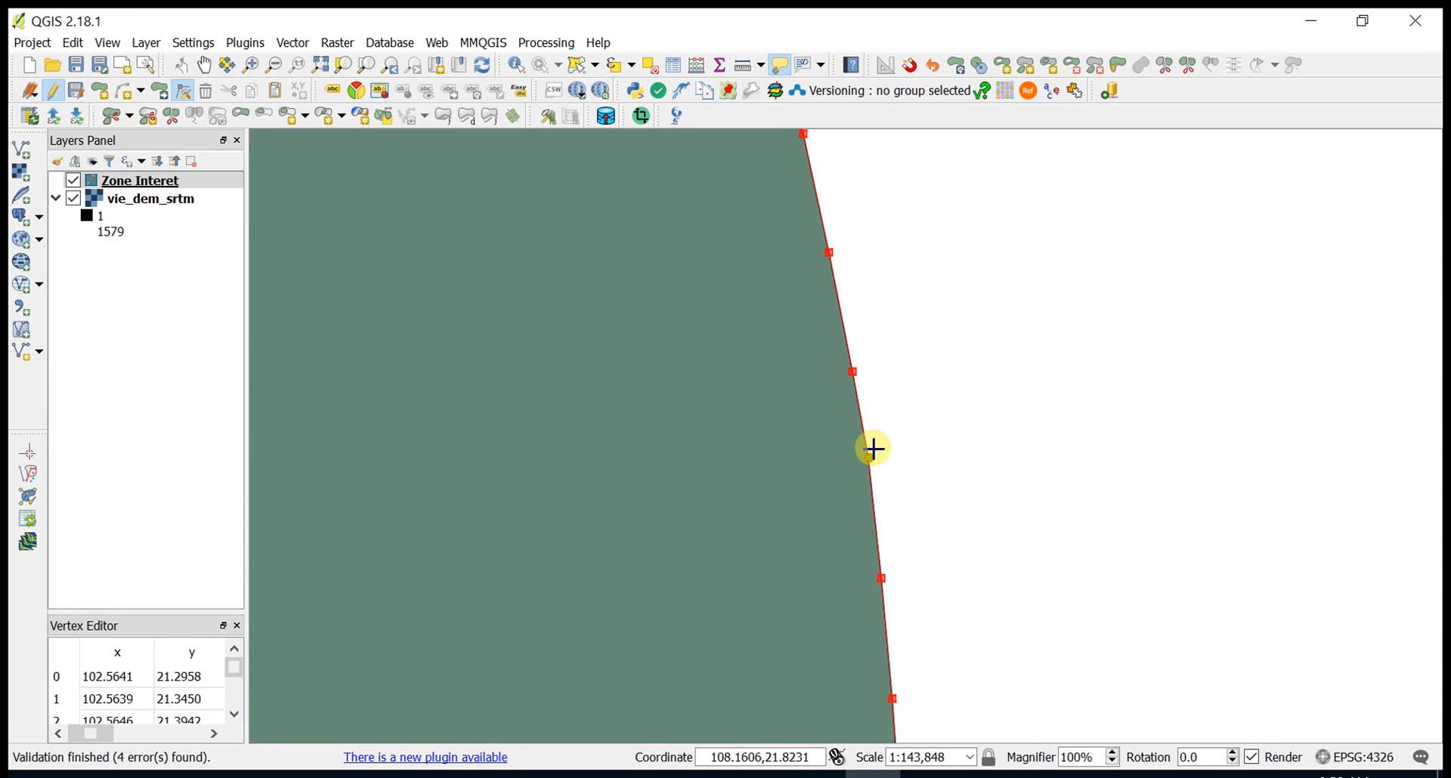